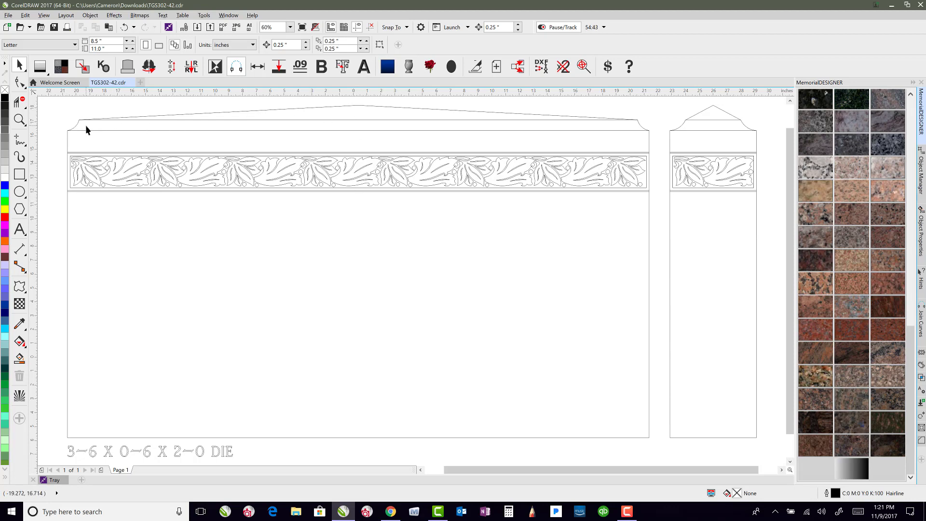
- Create a new document and start a memorial in the Shape Builder with the Roof Top style
click(140, 83)
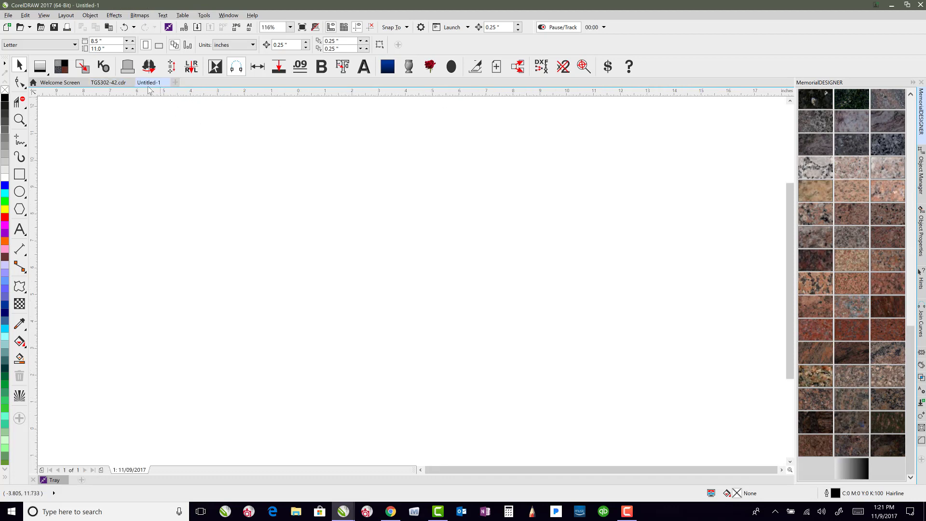
click(127, 66)
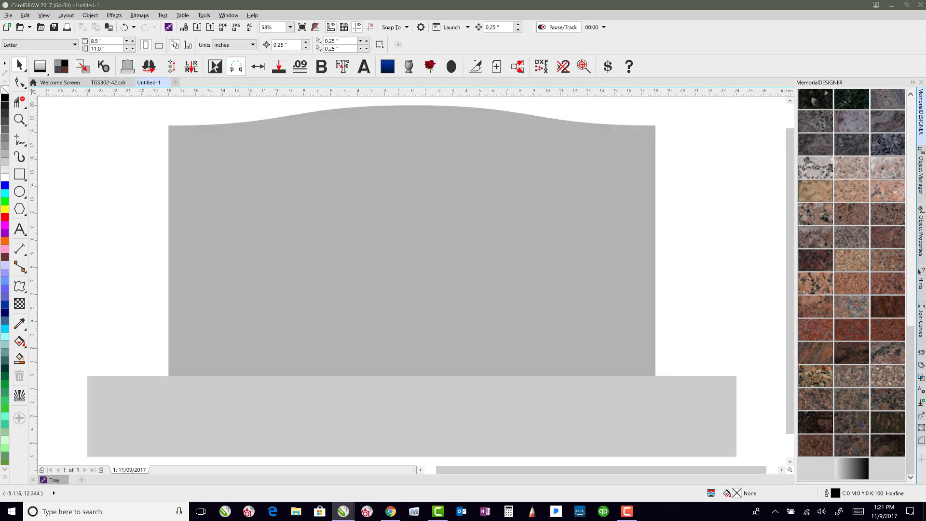
drag(554, 186, 412, 190)
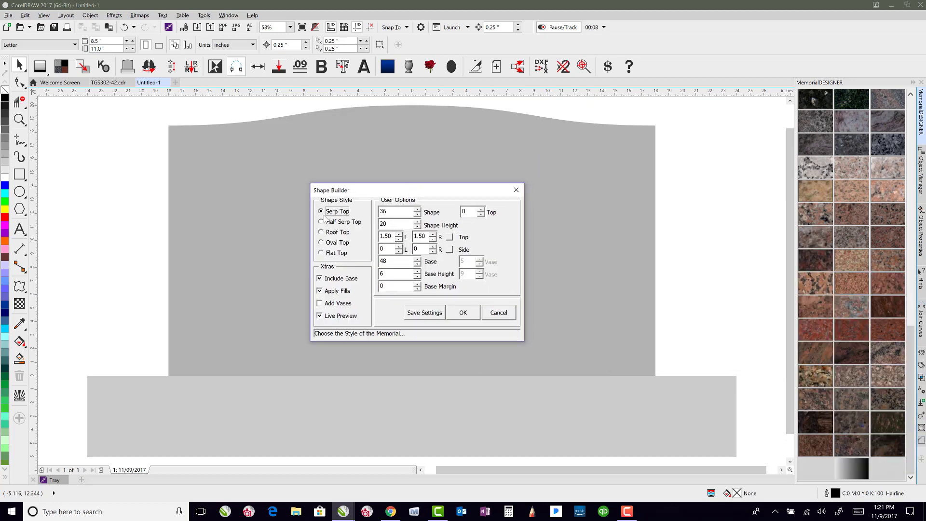
click(322, 233)
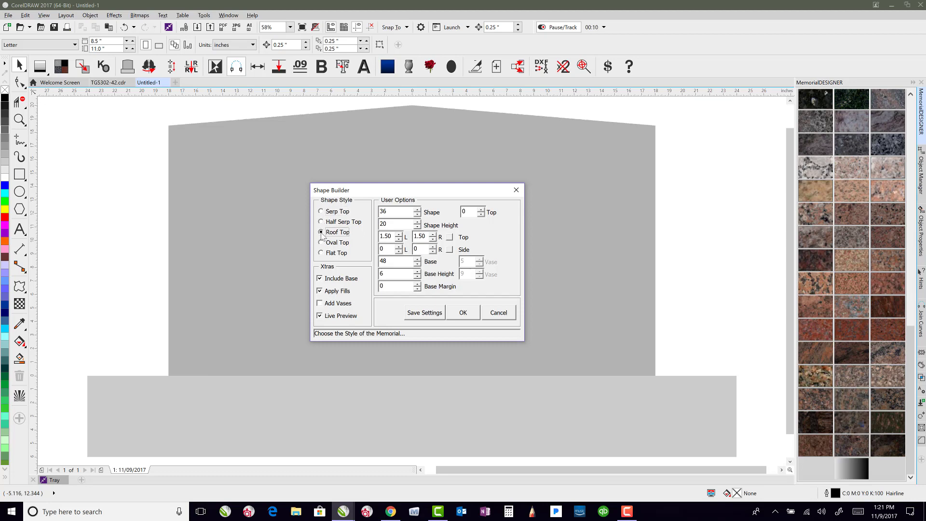
- Set both the left and right Top values to 1 and generate the memorial shape with its base
double_click(393, 235)
text(1)
double_click(426, 236)
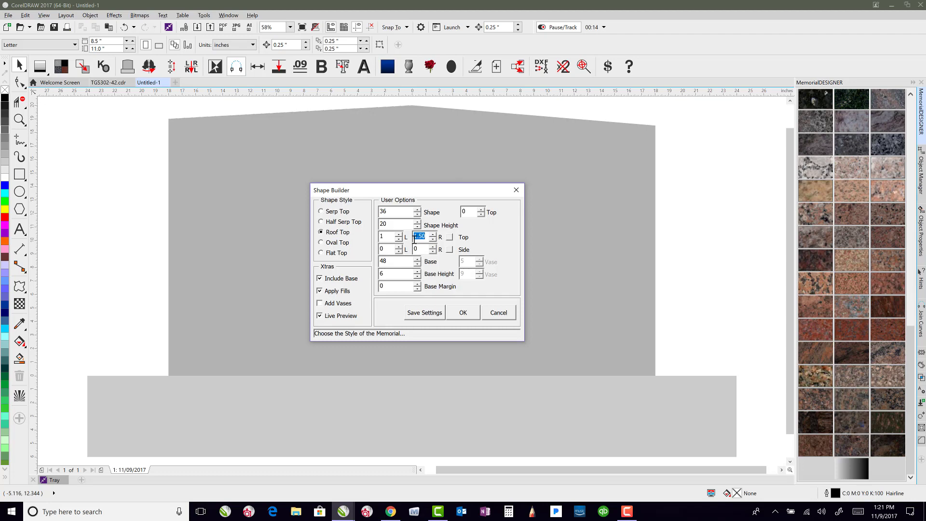
text(1)
key(Tab)
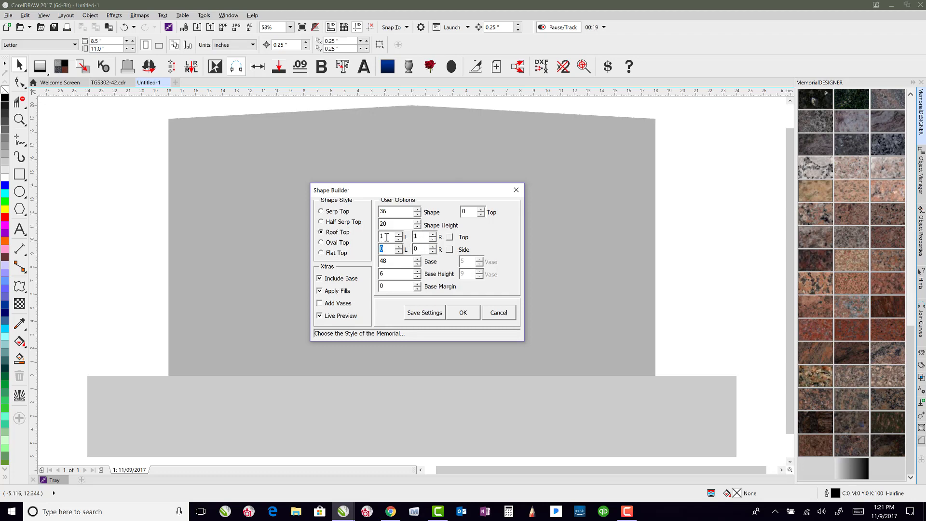
click(467, 313)
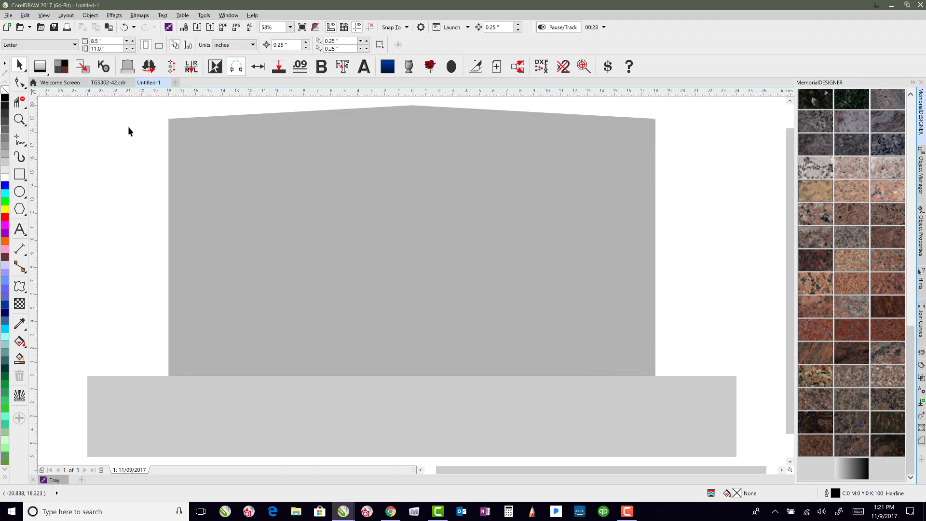
- Scallop the two upper corner nodes of the roof-top die with a 0.75" radius
click(19, 82)
click(179, 124)
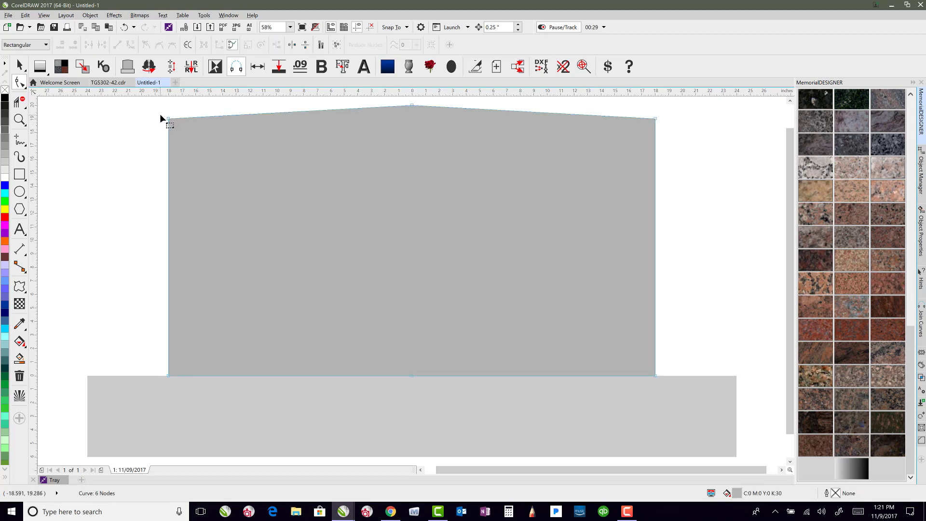
drag(158, 115, 677, 138)
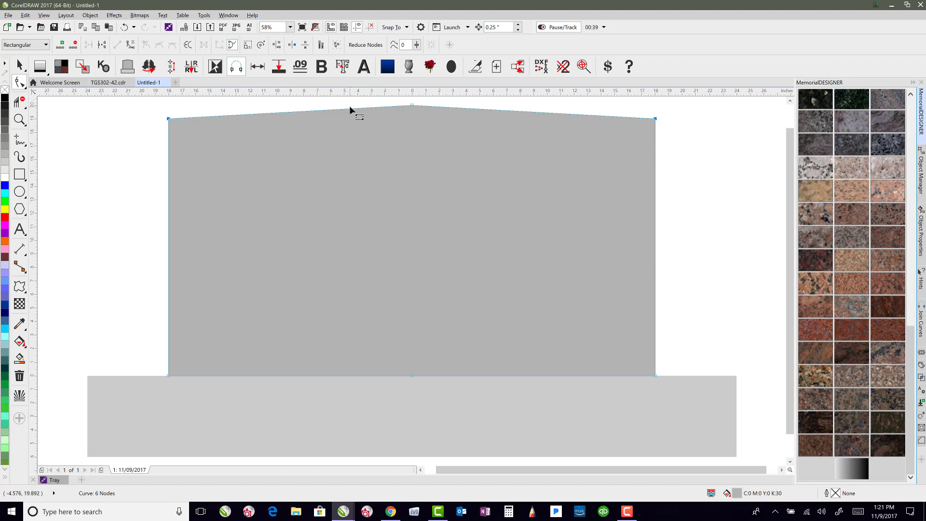
click(921, 440)
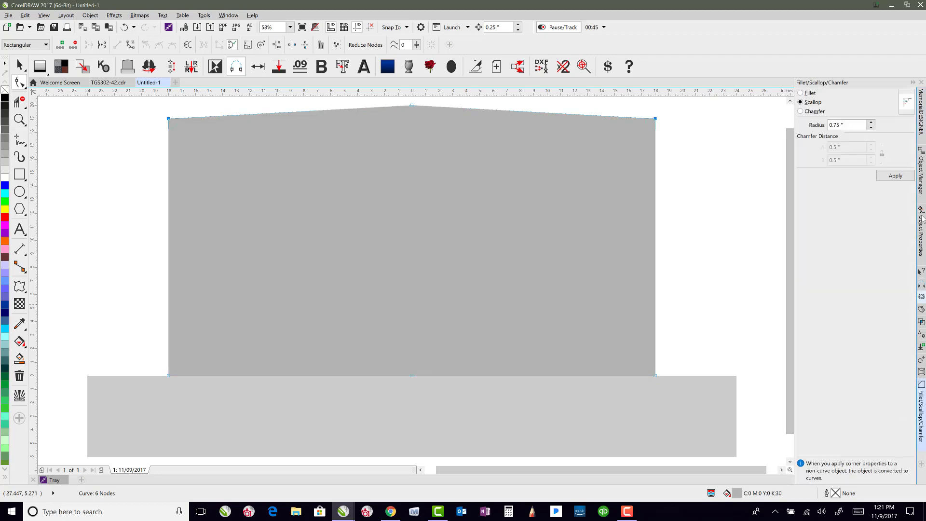
click(228, 15)
mouse_move(237, 132)
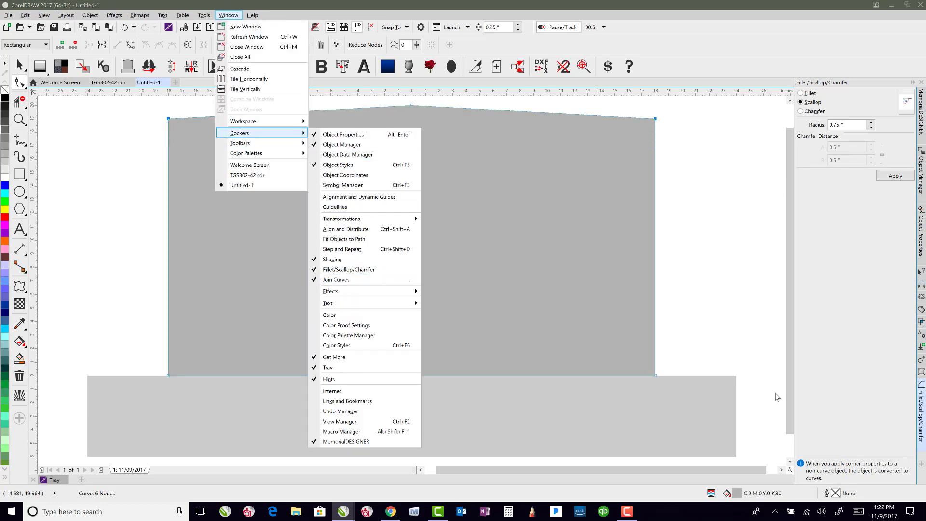
click(919, 469)
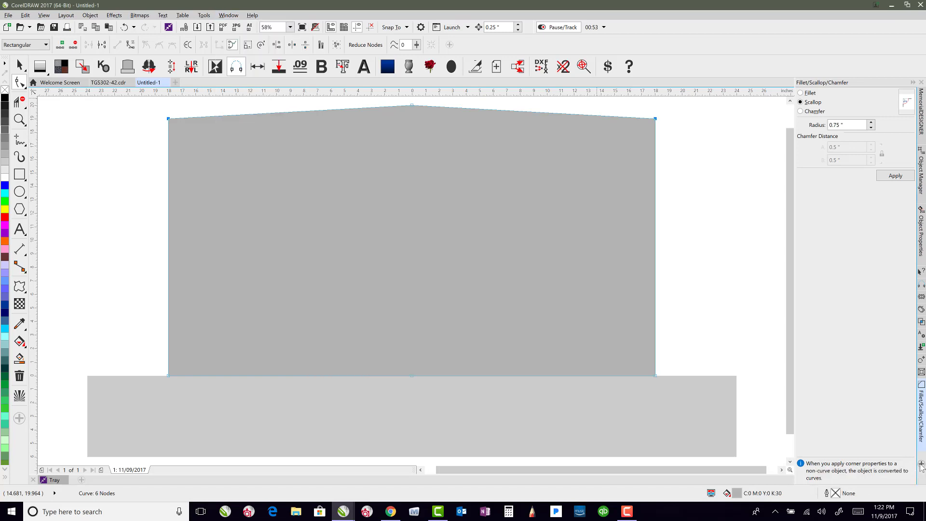
click(921, 465)
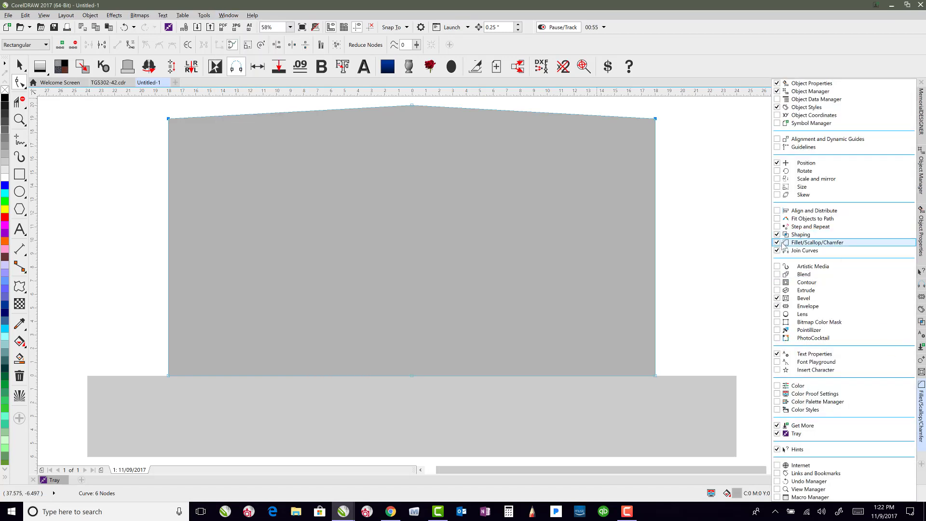
click(805, 243)
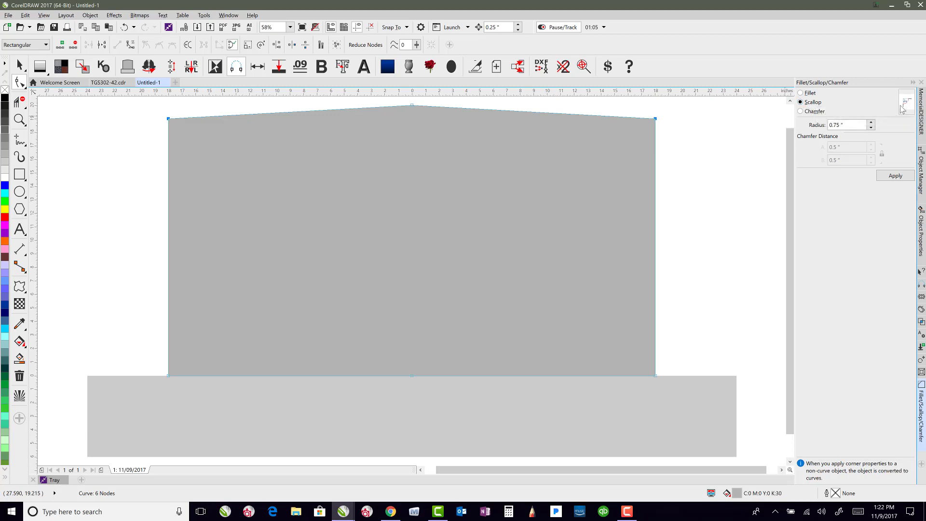
click(830, 127)
click(893, 176)
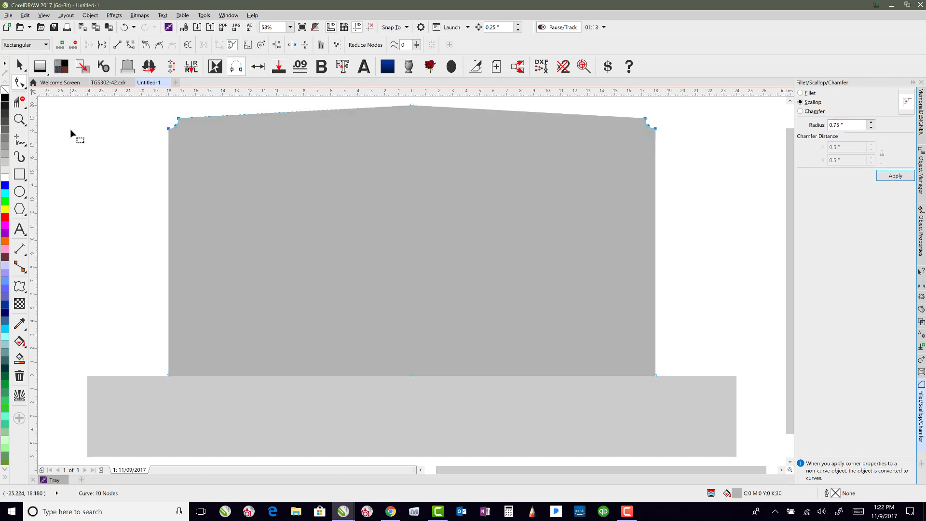
- Draw two horizontal lines across the die, joining the lower scallop nodes and the upper scallop nodes
click(20, 140)
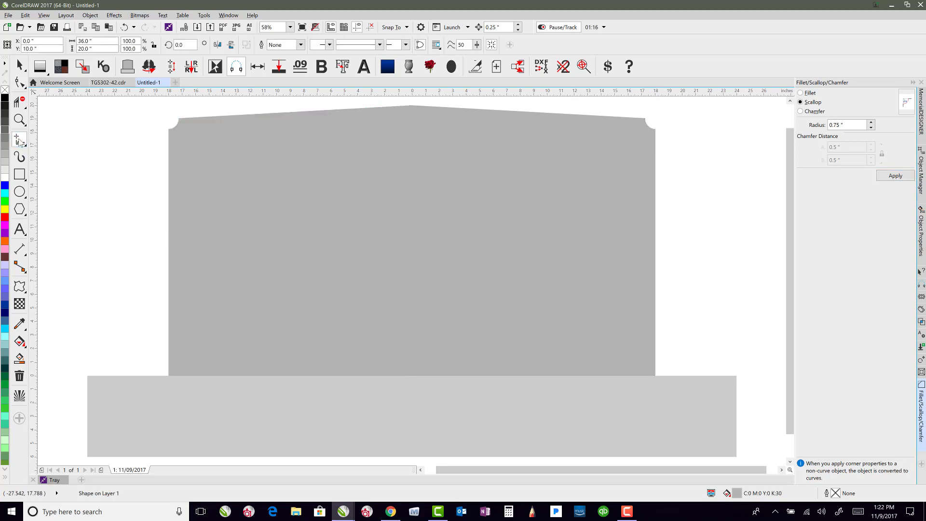
click(168, 129)
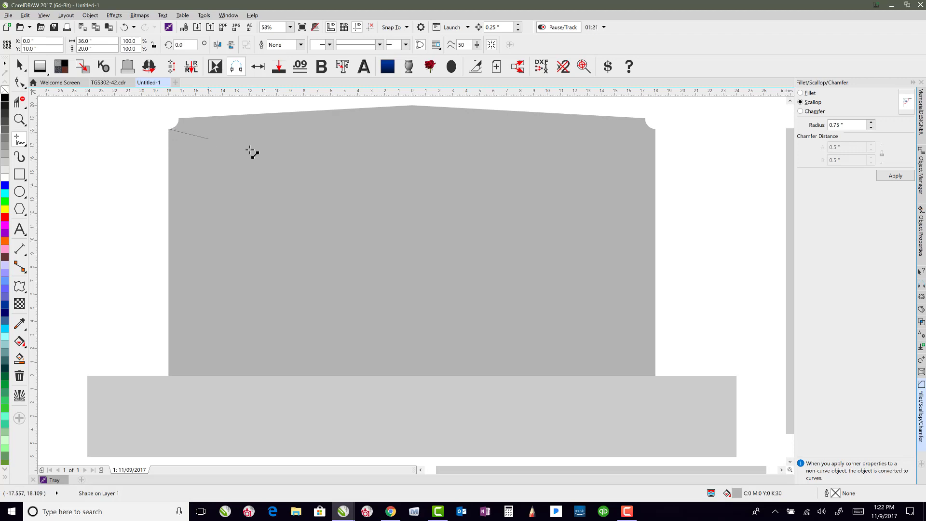
click(655, 129)
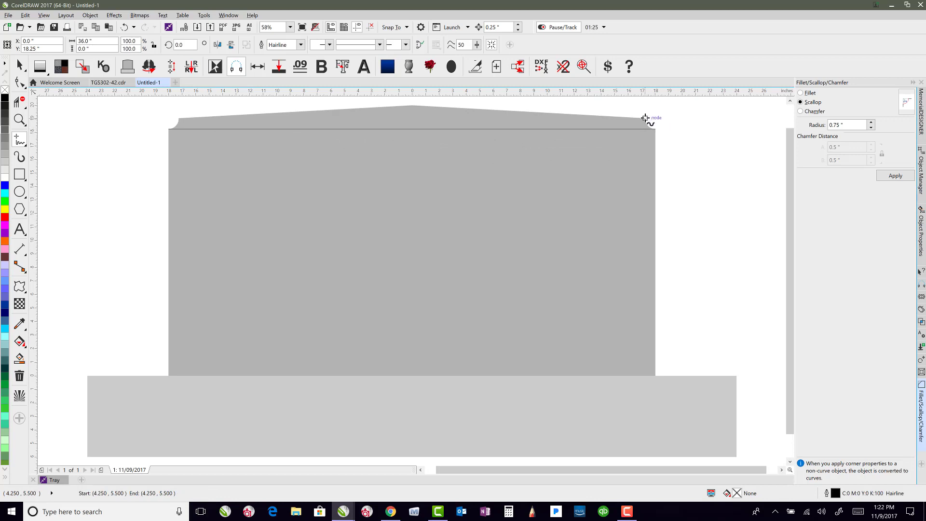
click(645, 118)
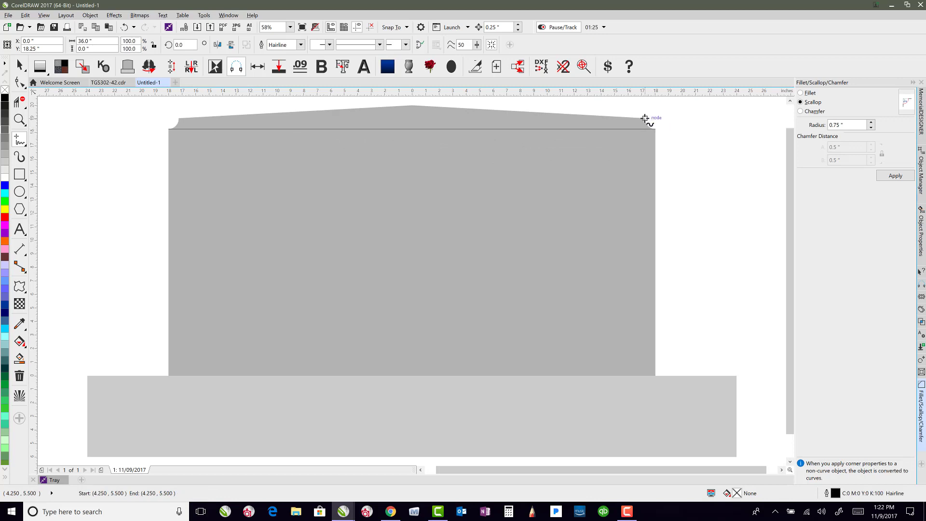
click(178, 118)
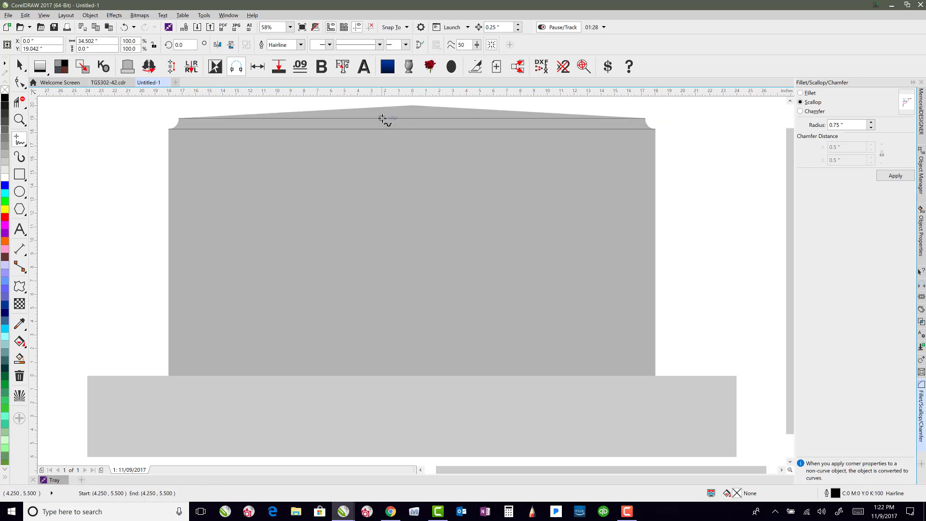
click(16, 67)
click(125, 163)
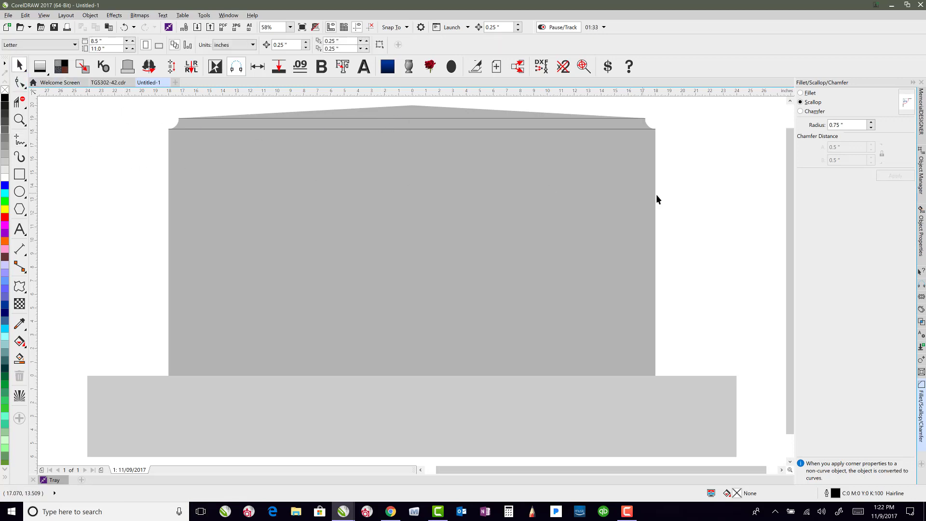
- Smart Fill the roof peak and the large face below the scallops with light grey and a 0.0069 in black outline
click(920, 110)
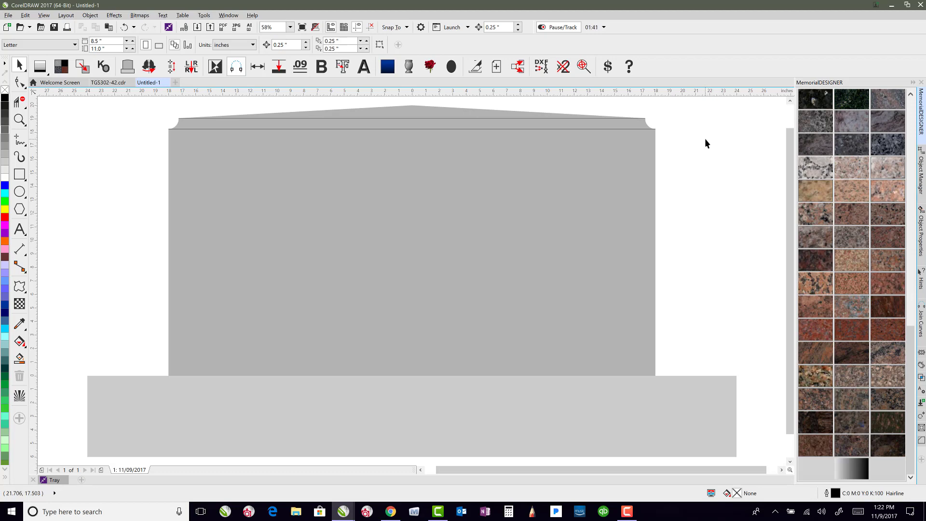
click(20, 357)
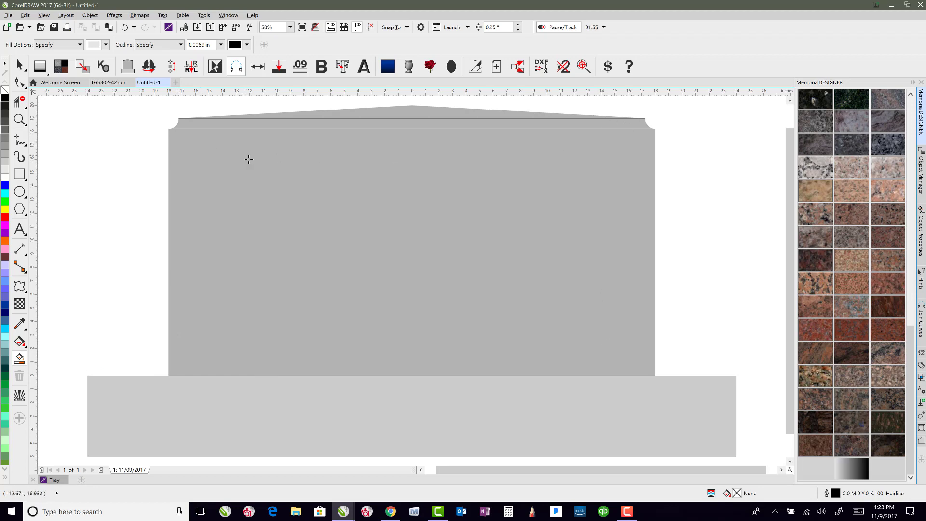
click(413, 113)
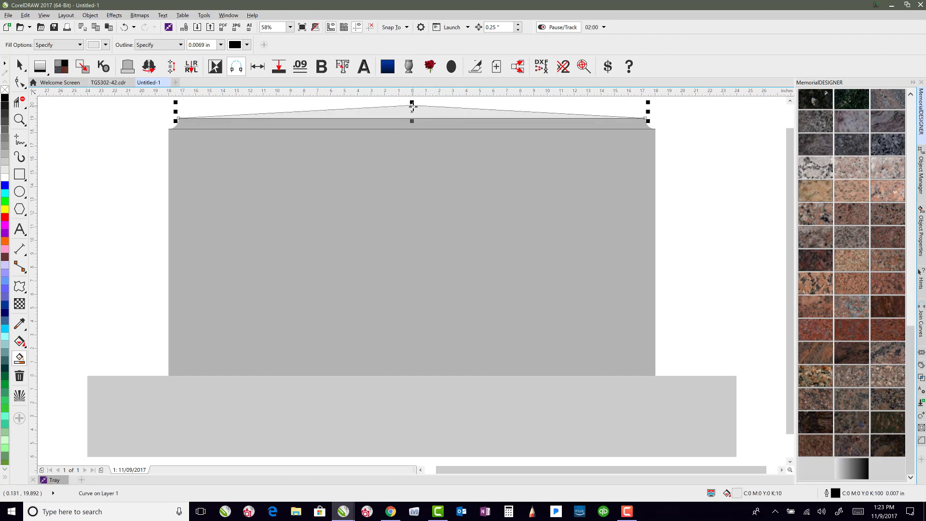
click(407, 243)
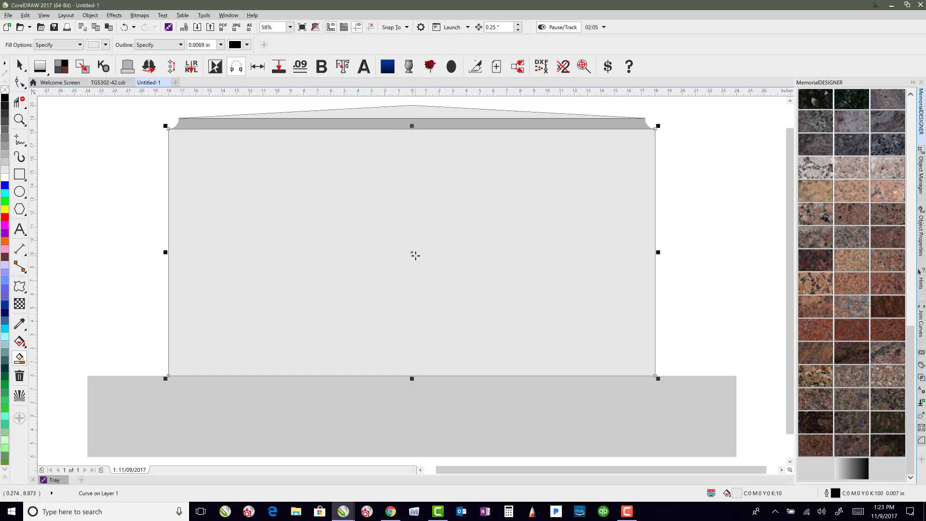
- Try to Smart Fill the narrow band between the two lines, undo that fill, and deselect everything
click(397, 123)
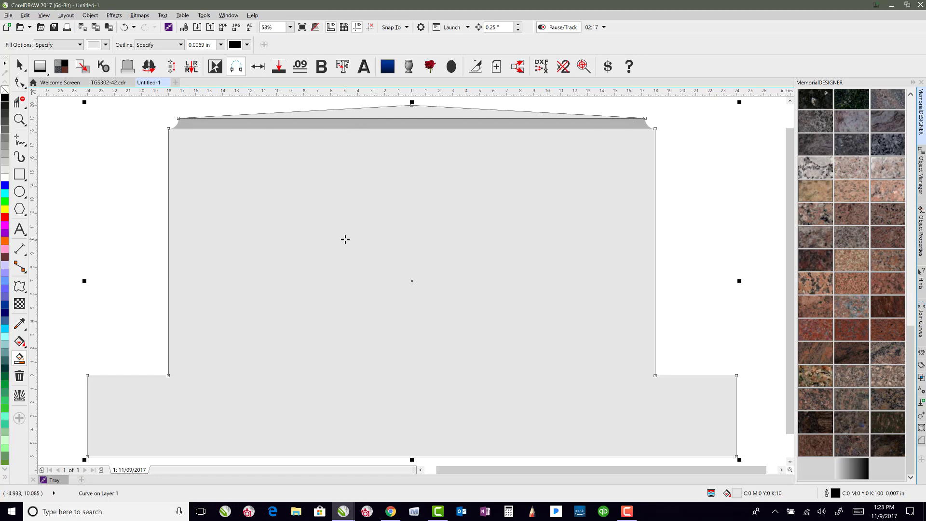
key(ctrl+z)
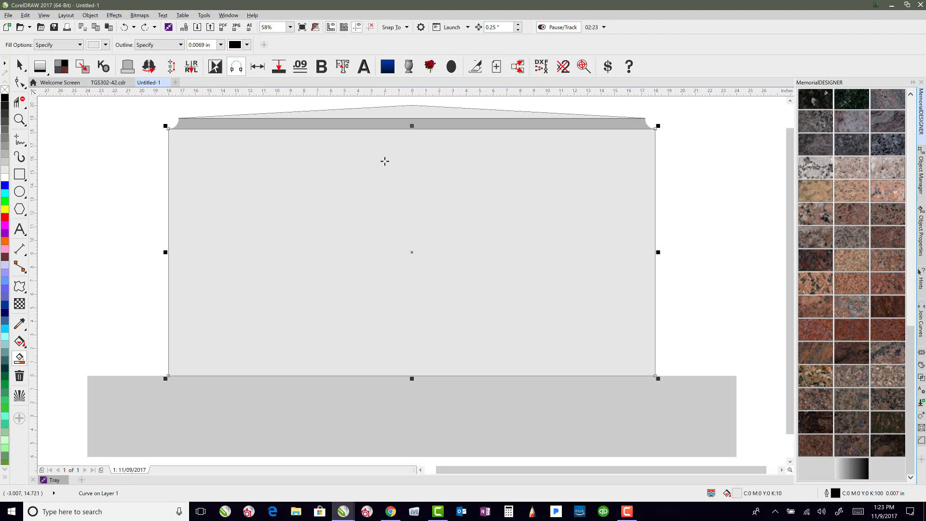
click(20, 67)
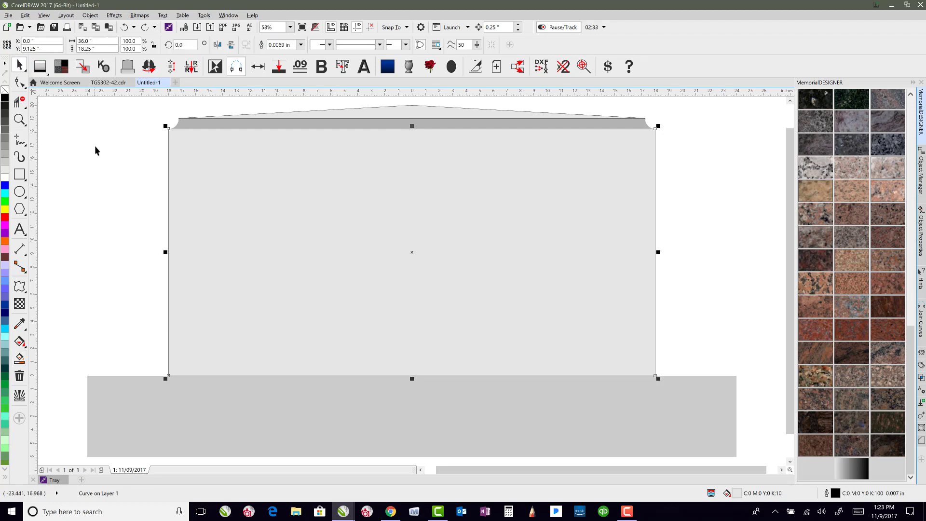
click(126, 154)
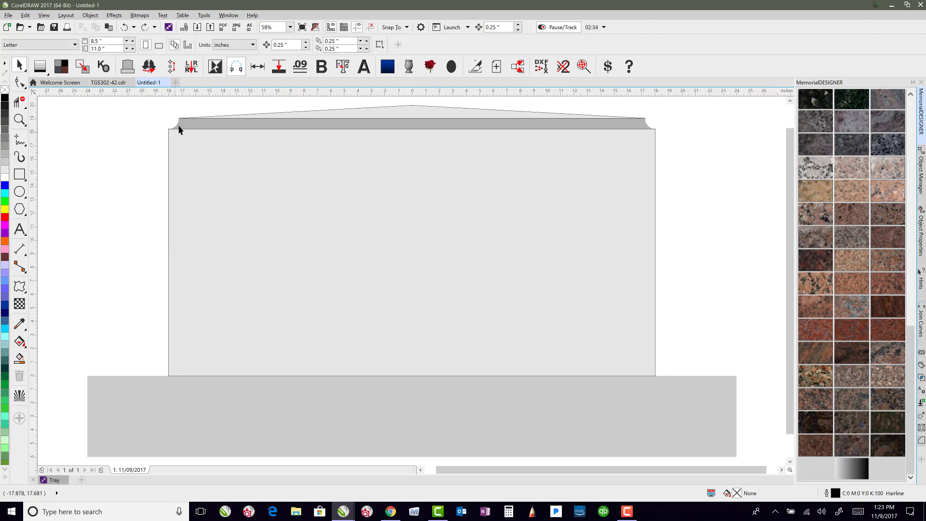
- Trim the original die shape with the filled roof peak and face so the scalloped band becomes a separate piece
click(188, 126)
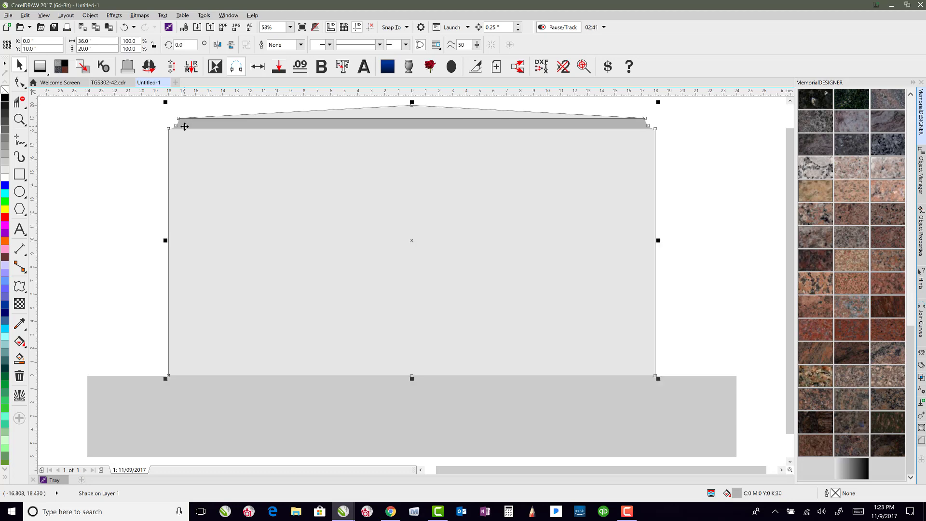
click(120, 139)
click(218, 157)
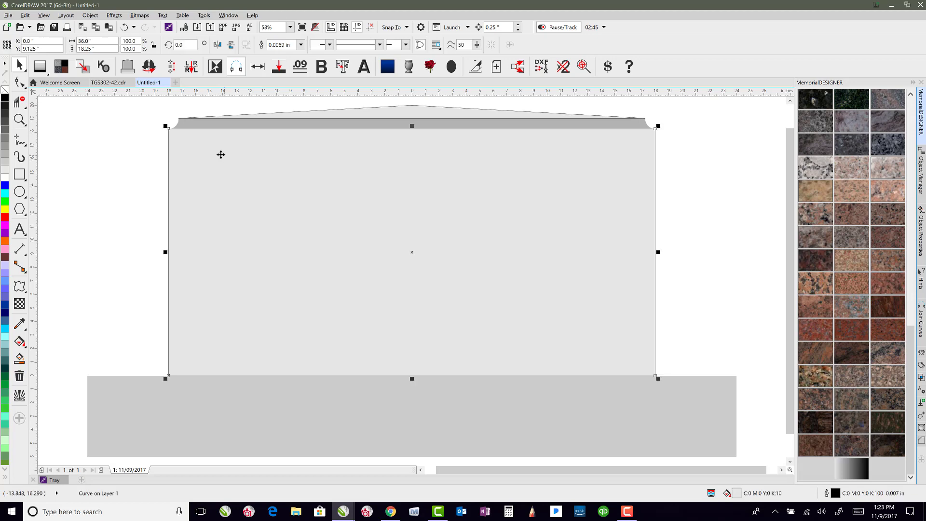
shift+click(410, 110)
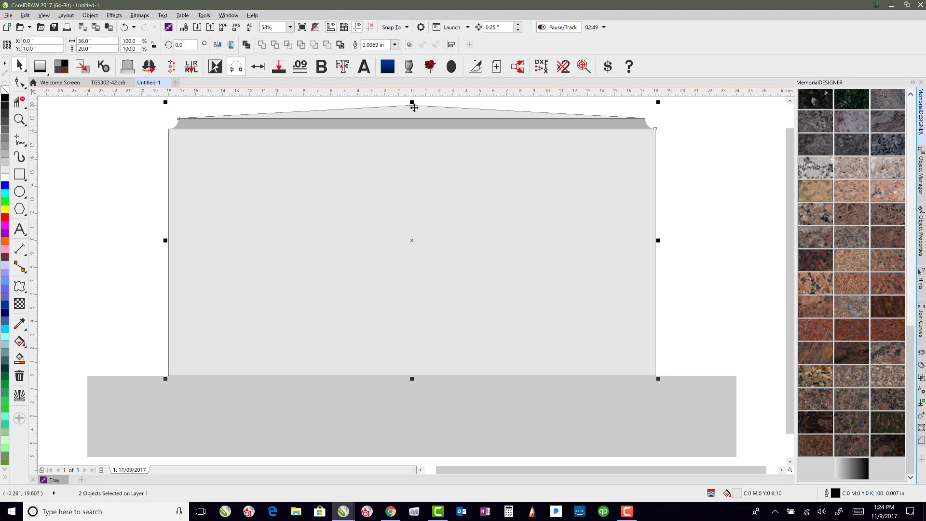
shift+click(333, 122)
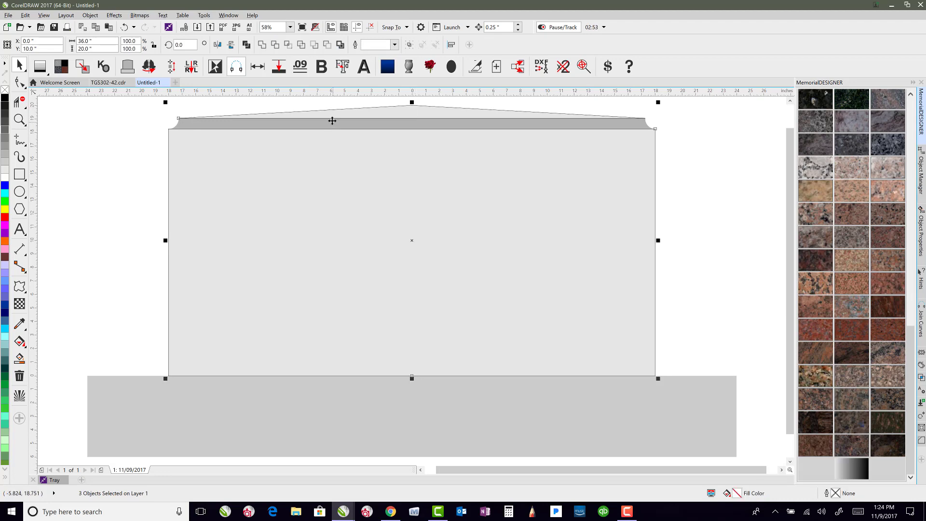
click(275, 45)
click(145, 124)
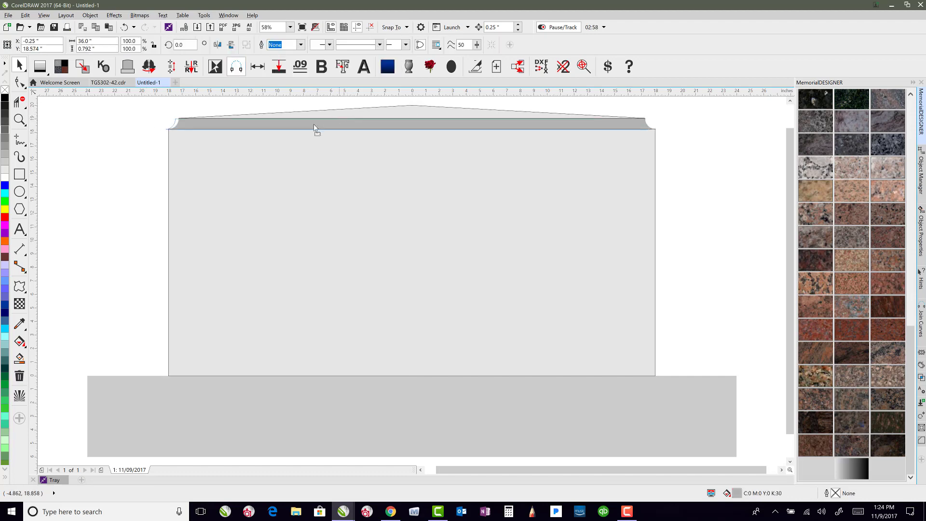
- Try moving the trimmed scalloped band away from the die, and undo the move
drag(314, 128, 258, 198)
key(ctrl+z)
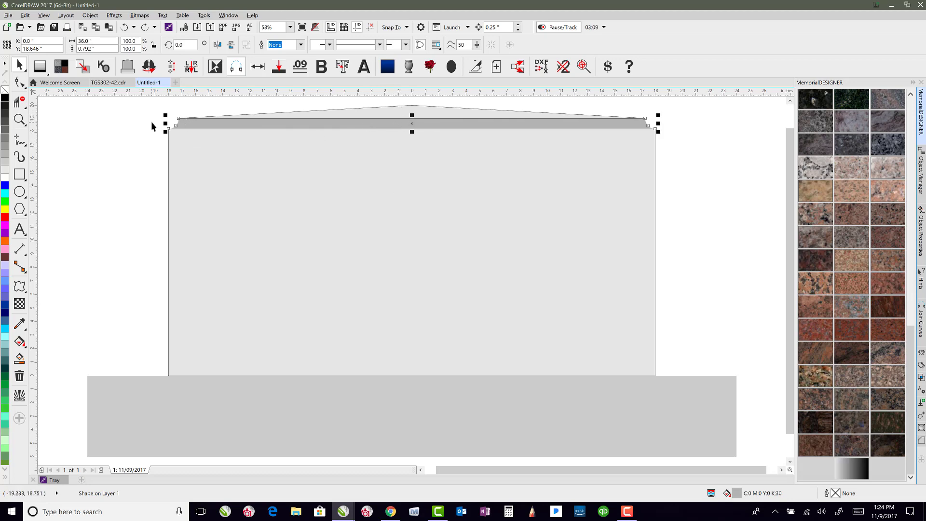
- Fill the scalloped band, the roof peak and the large die face with solid black
drag(198, 122, 123, 110)
key(ctrl+z)
click(5, 99)
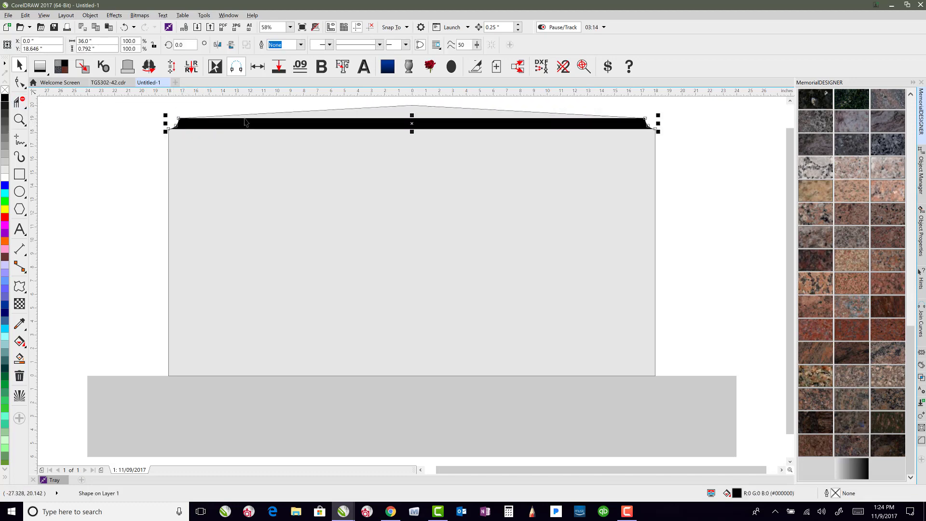
click(392, 110)
click(5, 99)
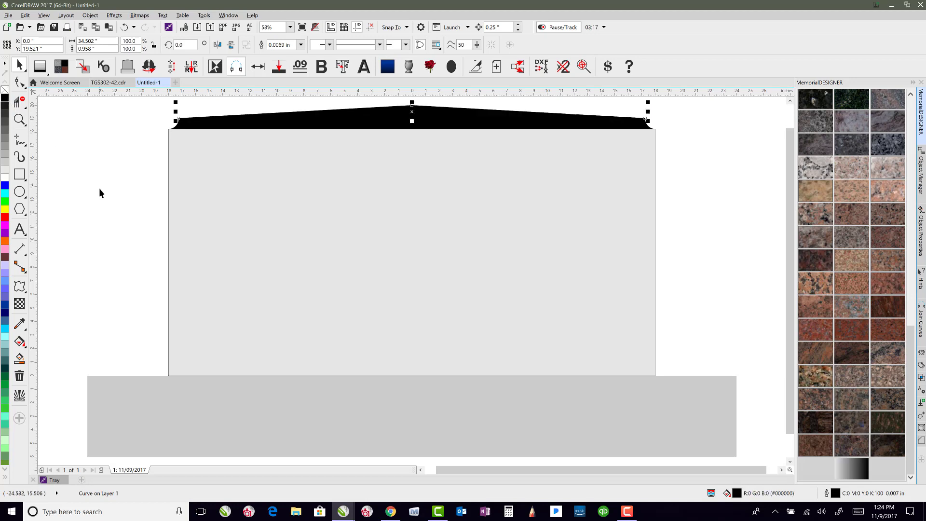
click(99, 188)
click(221, 184)
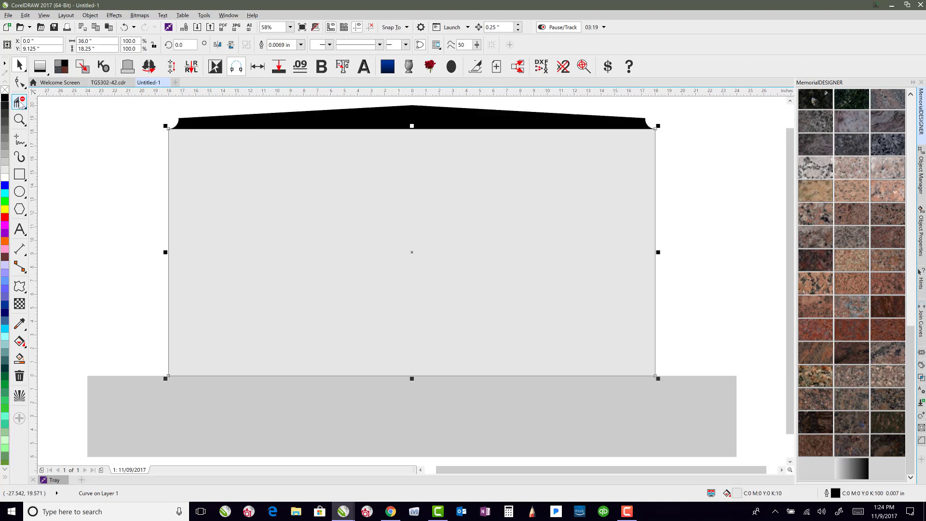
click(5, 99)
click(132, 182)
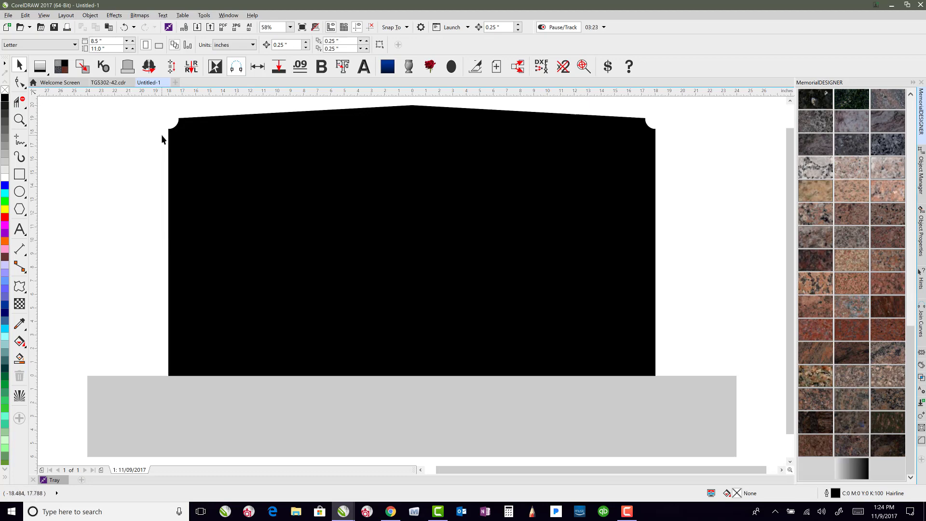
- Apply a vertical linear transparency to the roof peak, from 100 percent transparent at its apex to opaque at its lower edge
click(413, 115)
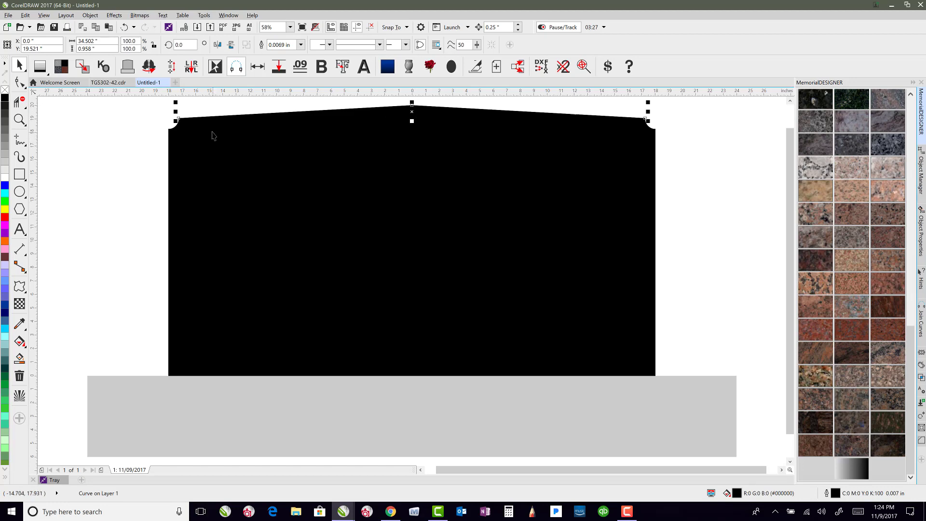
click(19, 303)
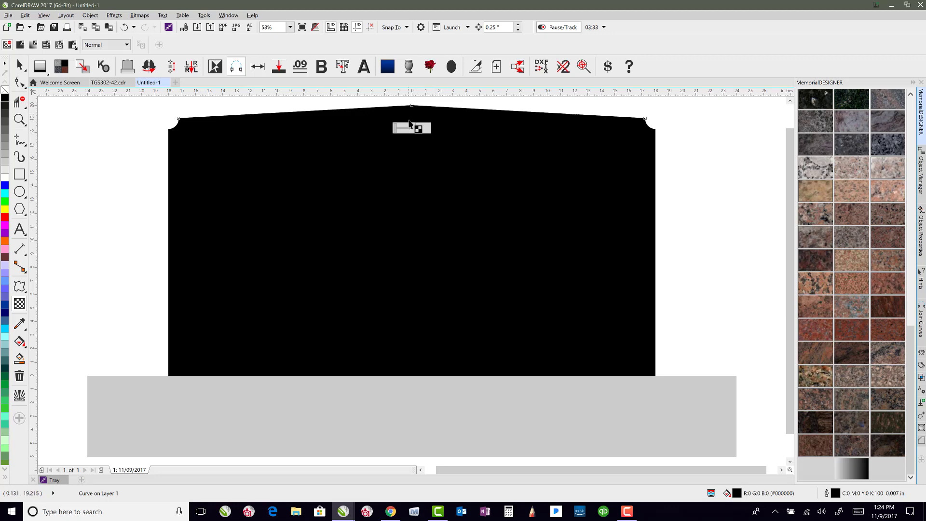
drag(412, 115, 414, 104)
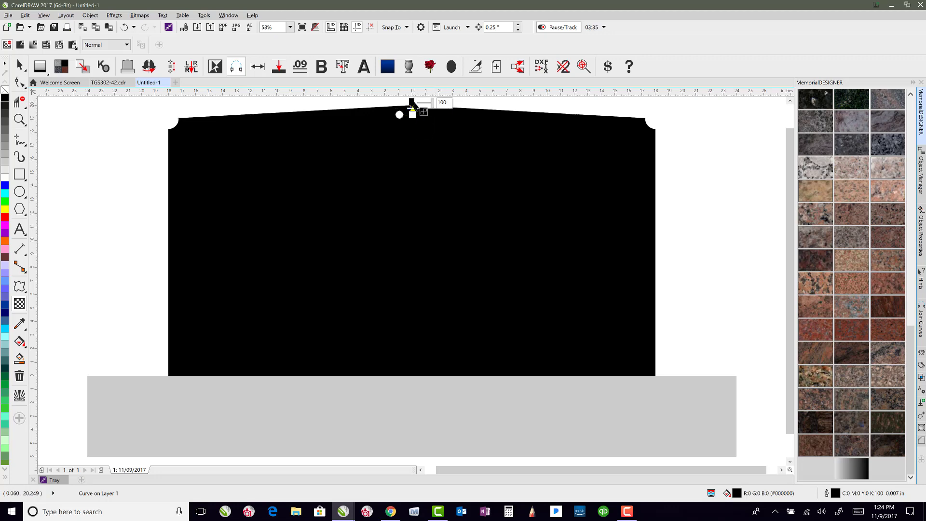
scroll(412, 116, up, 3)
scroll(414, 287, up, 5)
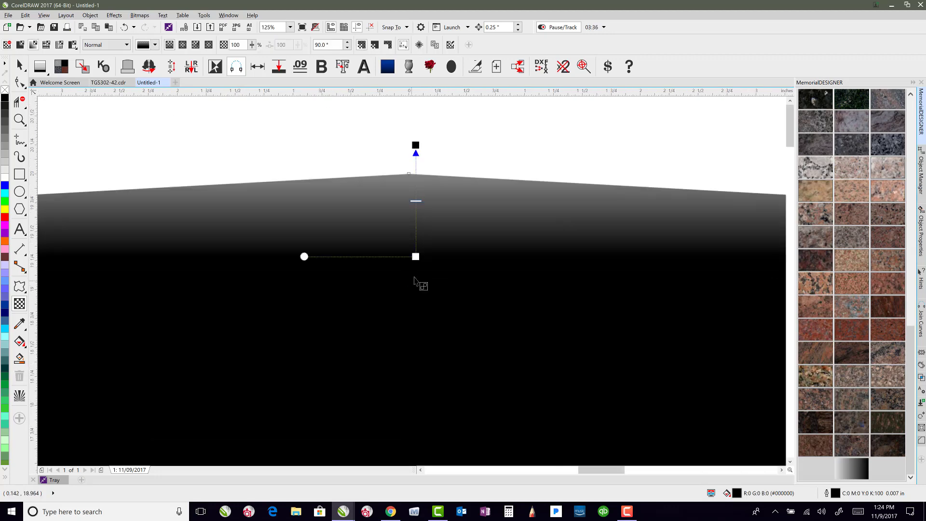
drag(416, 256, 415, 285)
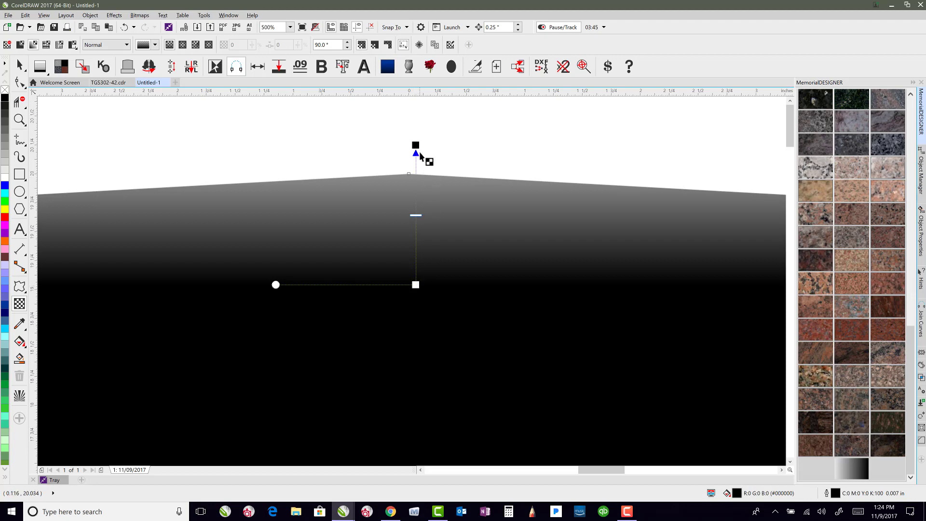
drag(415, 146, 414, 173)
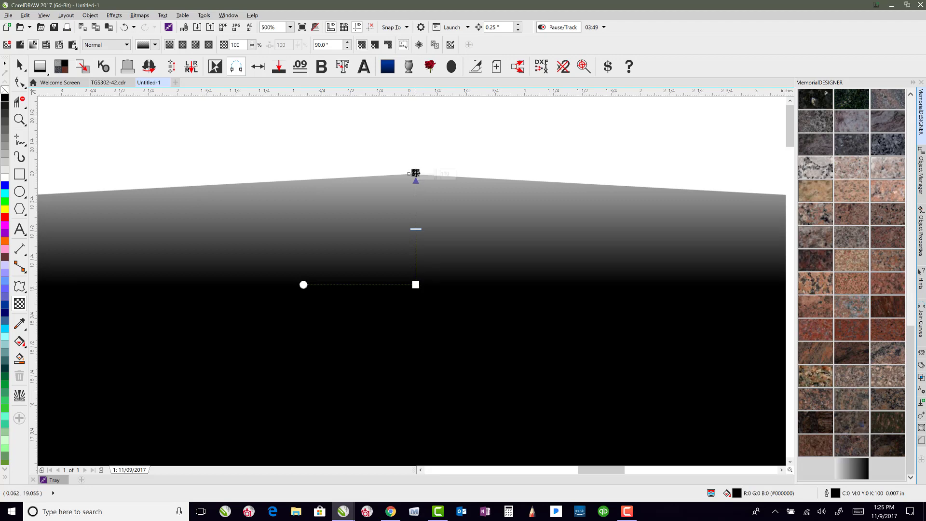
mouse_move(415, 284)
mouse_down()
mouse_move(415, 347)
mouse_move(409, 285)
mouse_up()
mouse_move(414, 173)
mouse_down()
mouse_move(411, 124)
mouse_move(413, 141)
mouse_move(341, 155)
mouse_move(424, 201)
mouse_move(442, 161)
mouse_move(413, 178)
mouse_up()
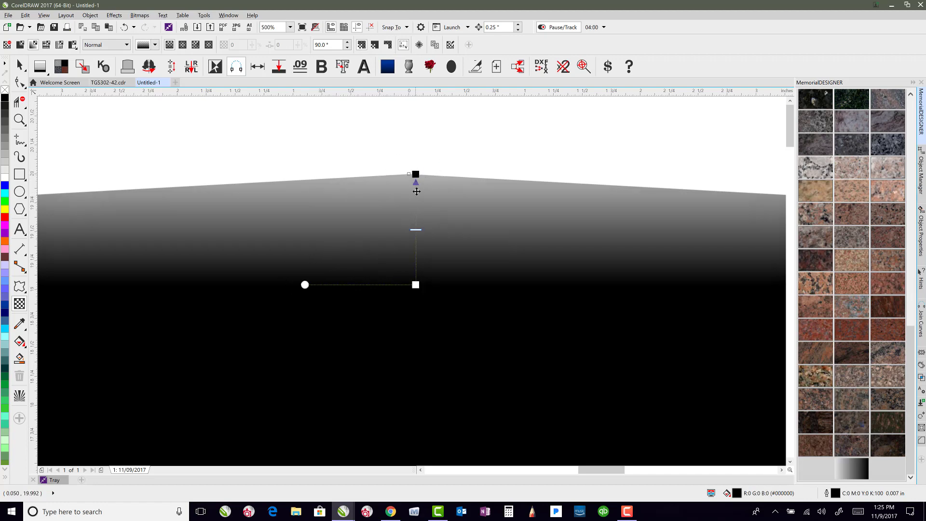
scroll(418, 273, down, 4)
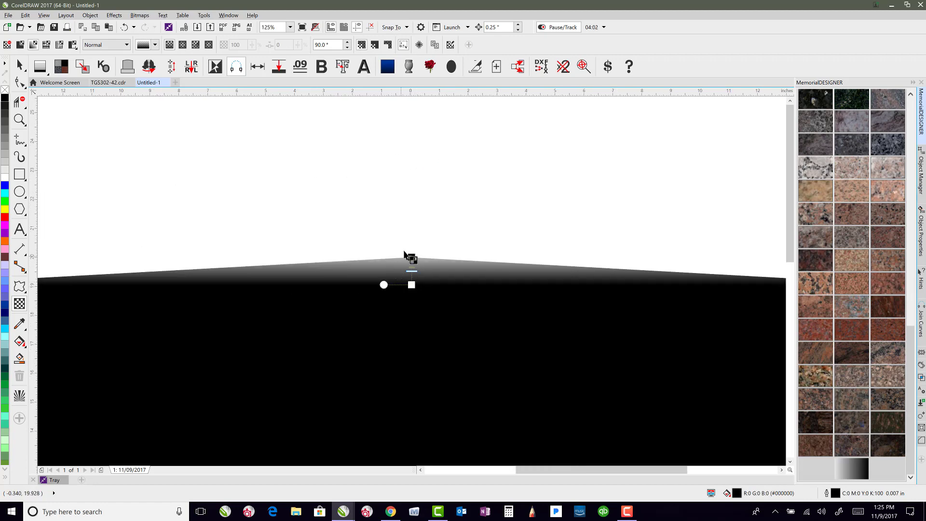
- Apply a vertical linear transparency to the scalloped band, fading from transparent at its upper edge to opaque at its lower edge
click(20, 66)
click(249, 296)
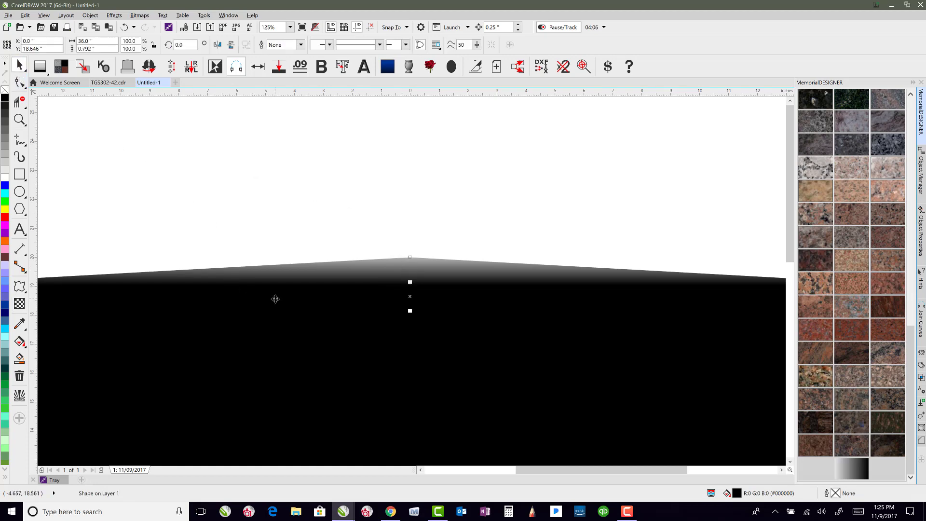
click(20, 305)
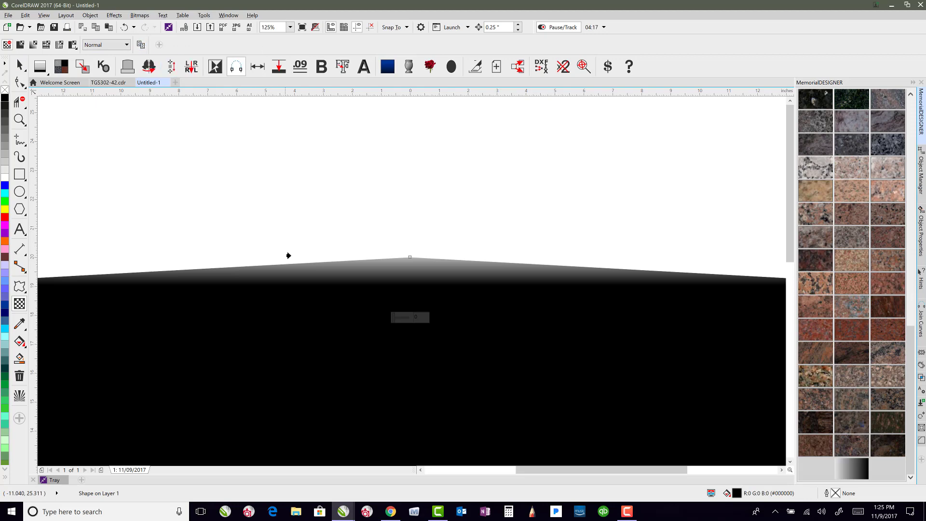
click(340, 267)
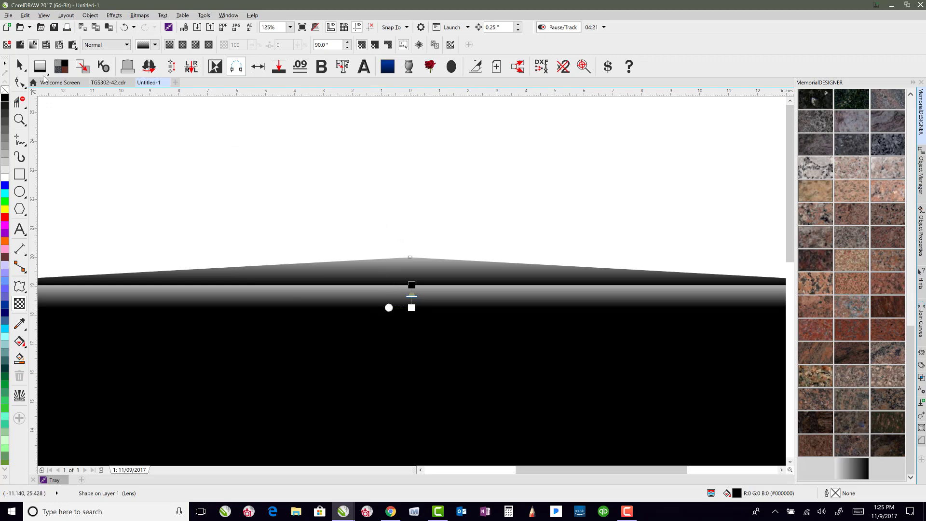
click(19, 65)
scroll(411, 285, down, 1)
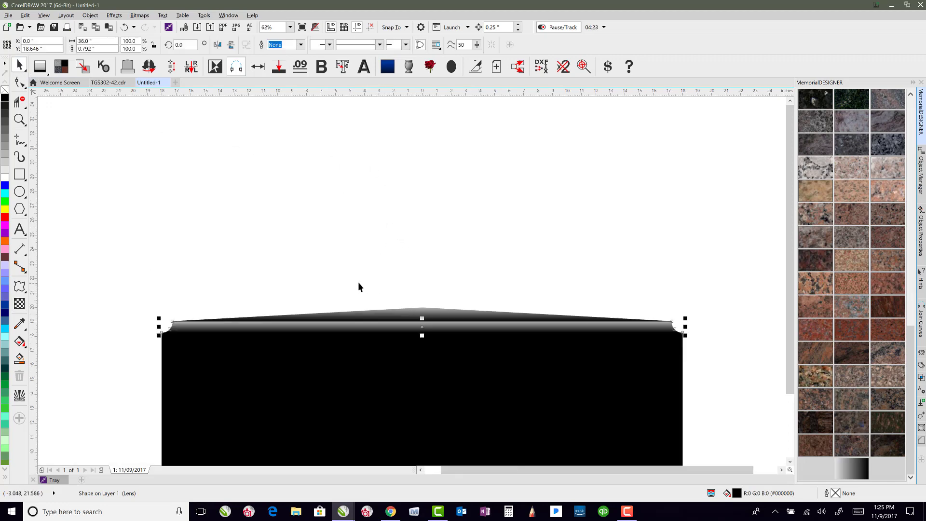
- Apply a vertical linear transparency to the large die face, transparent along its upper edge and opaque at its base, and deselect it
click(228, 394)
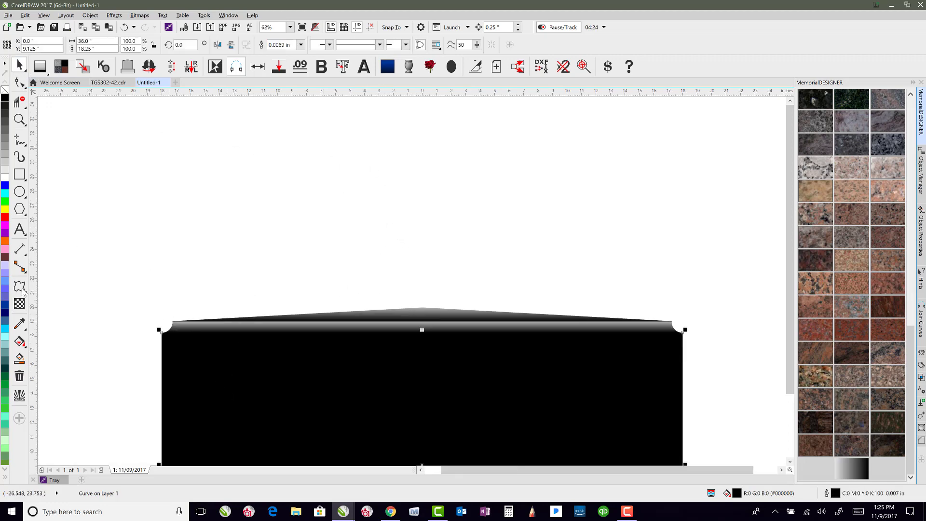
click(20, 305)
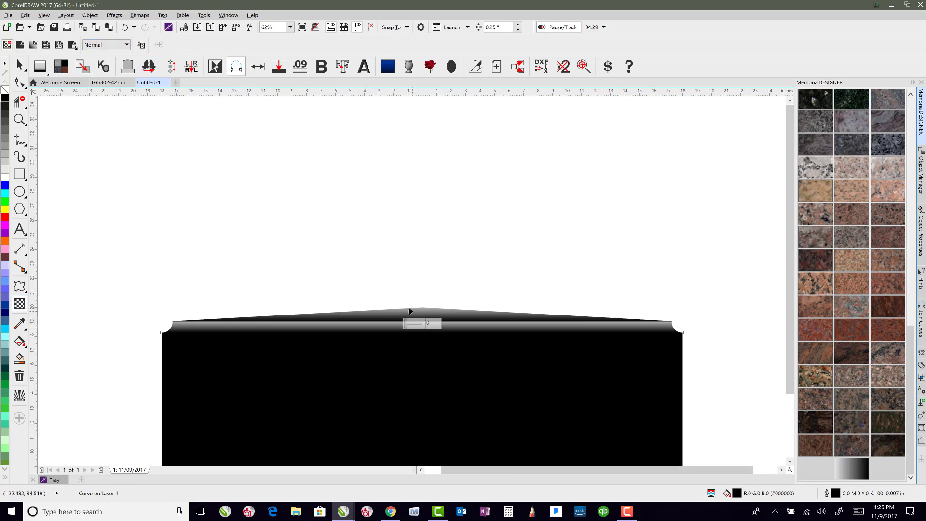
double_click(423, 335)
click(20, 64)
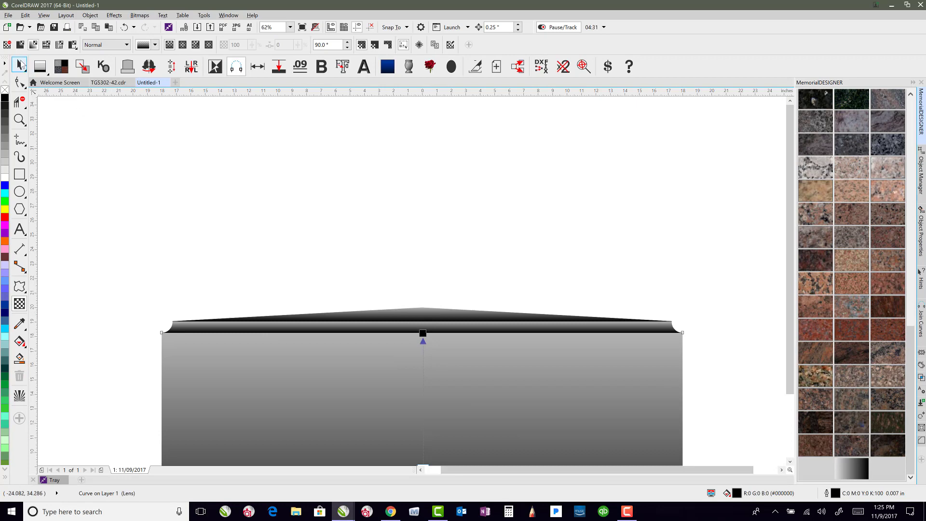
click(232, 199)
key(F4)
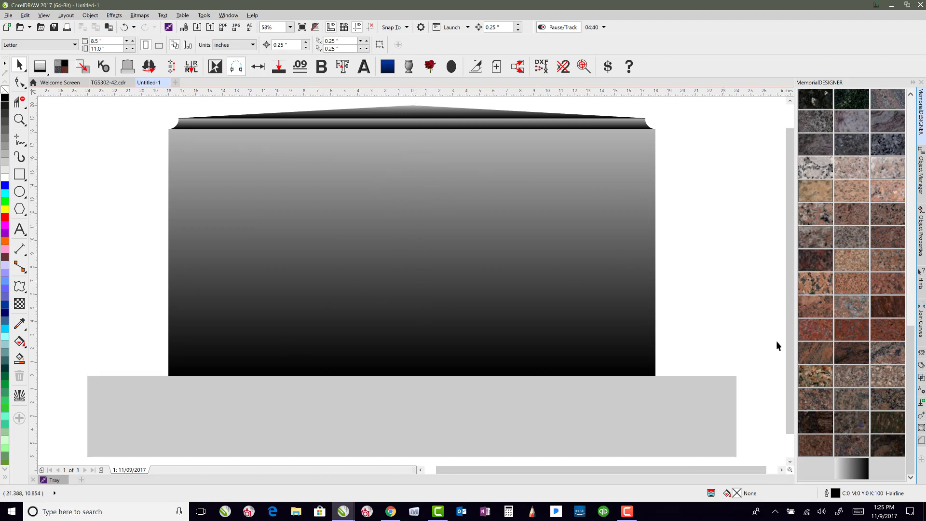
- Fill all objects of the memorial with the Dakota Mahogany HD granite
click(852, 444)
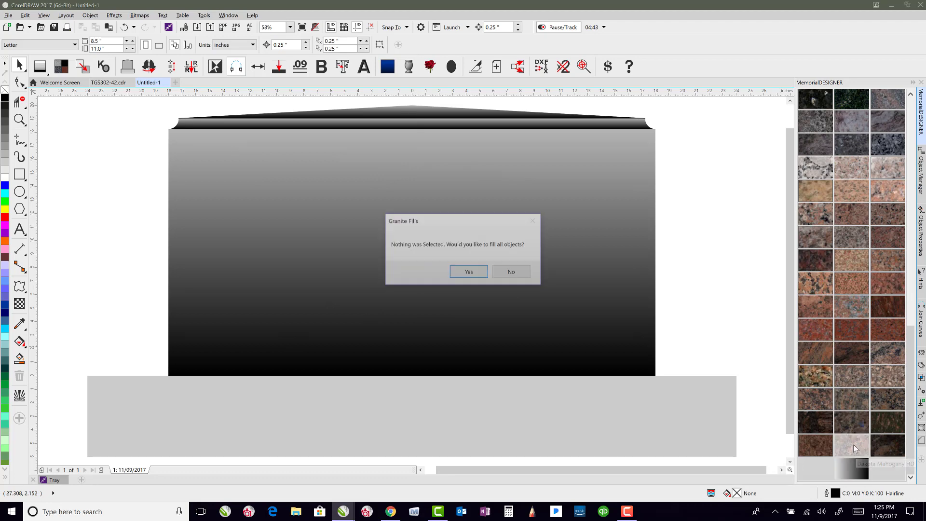
click(467, 271)
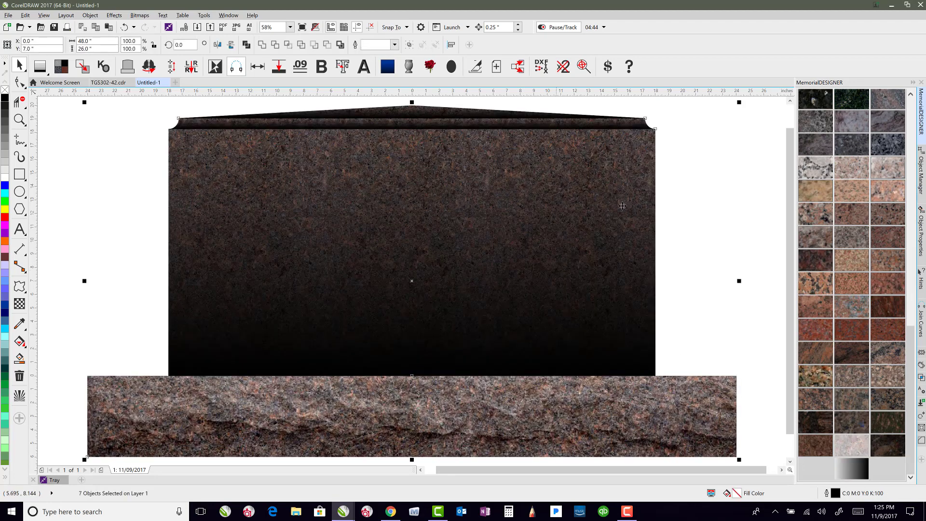
click(692, 146)
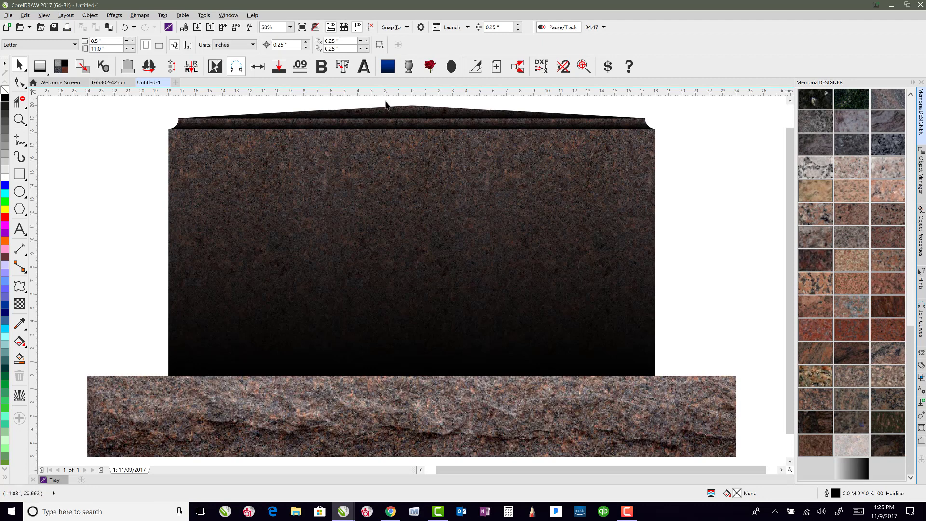
- Lighten the large face's shading by moving its transparency start down the die and its opaque end down into the base
click(262, 341)
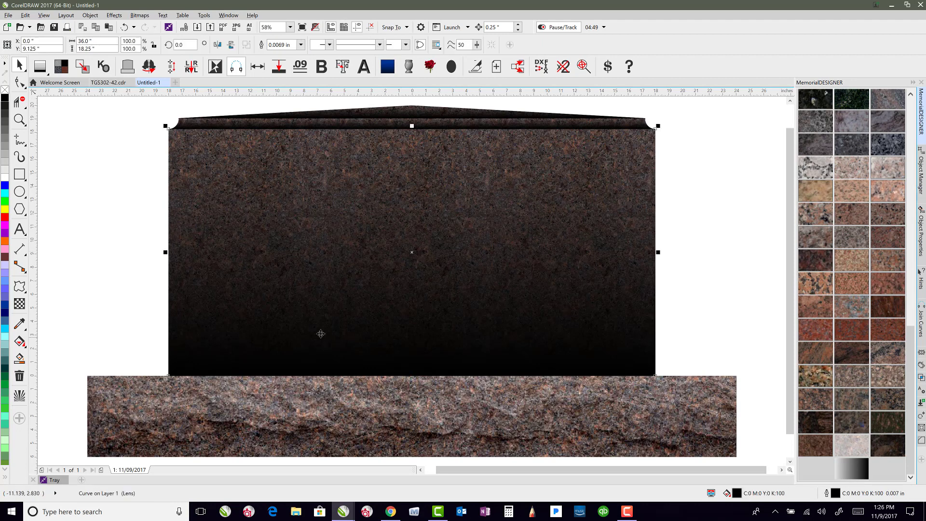
click(20, 305)
drag(414, 151, 412, 245)
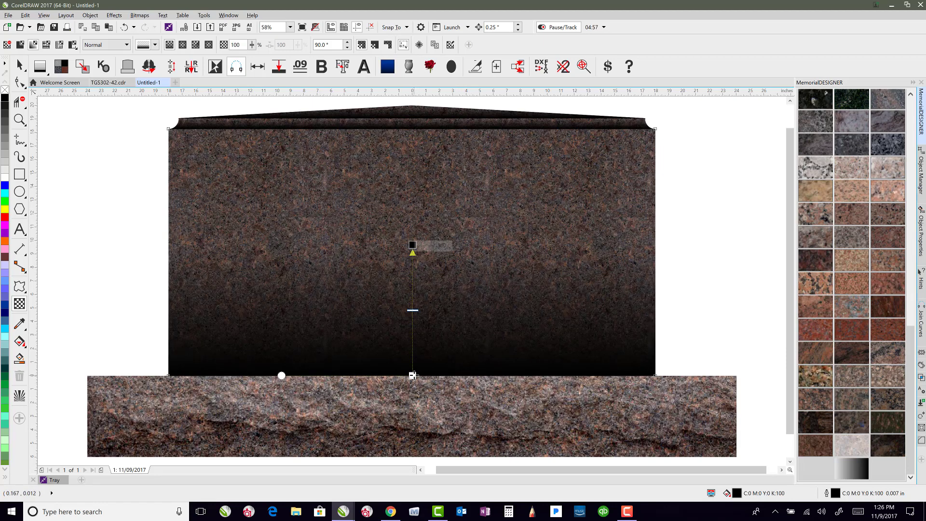
drag(412, 375, 413, 440)
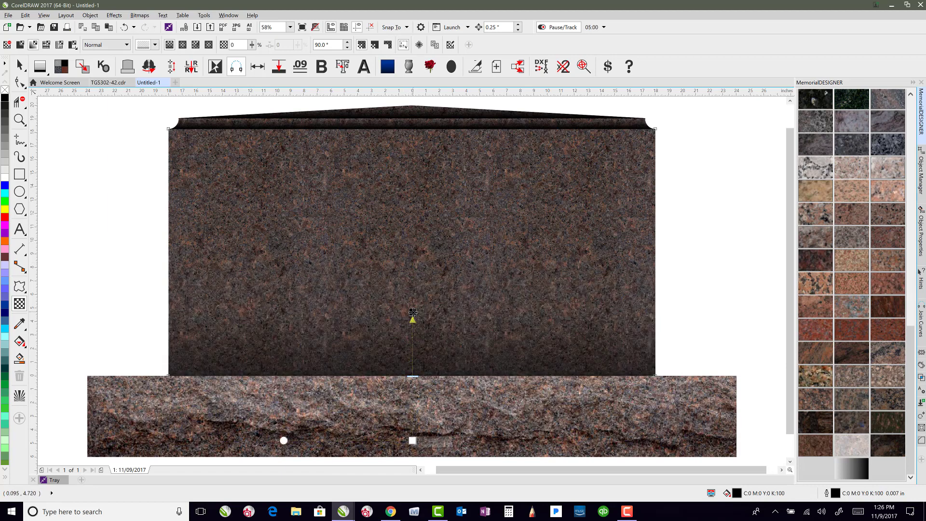
- Lighten the shading on the roof peak and scalloped band by extending their transparency gradients below their lower edges, then deselect
click(414, 113)
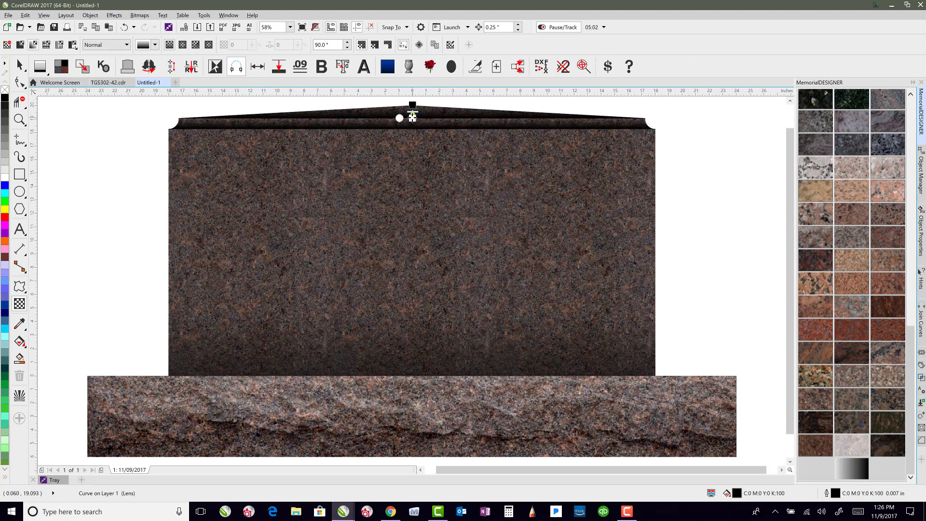
drag(412, 118, 410, 143)
click(347, 128)
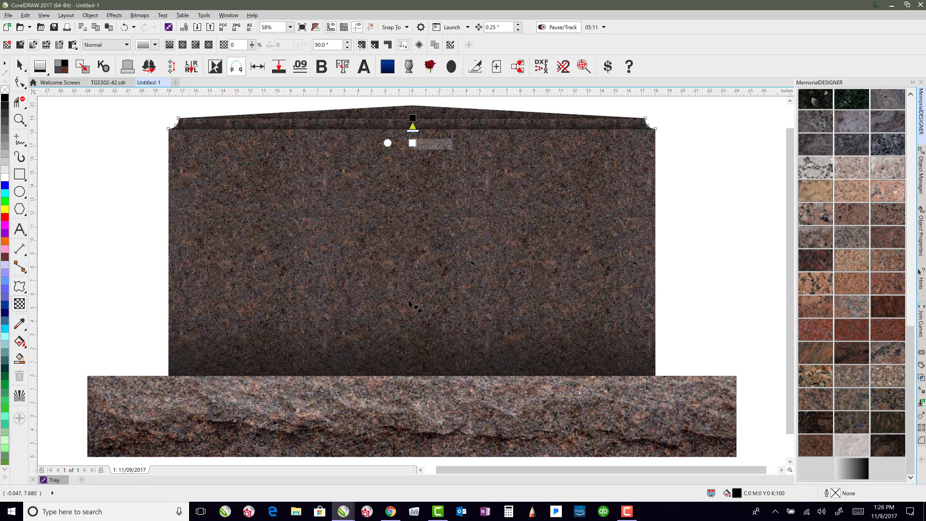
mouse_move(411, 143)
mouse_down()
mouse_move(412, 277)
mouse_move(411, 132)
mouse_move(412, 142)
mouse_up()
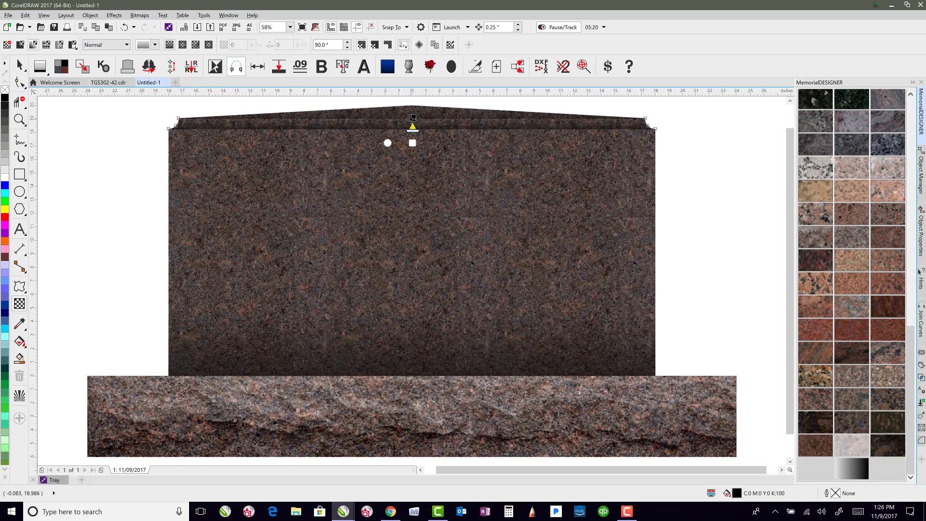
click(20, 66)
click(94, 149)
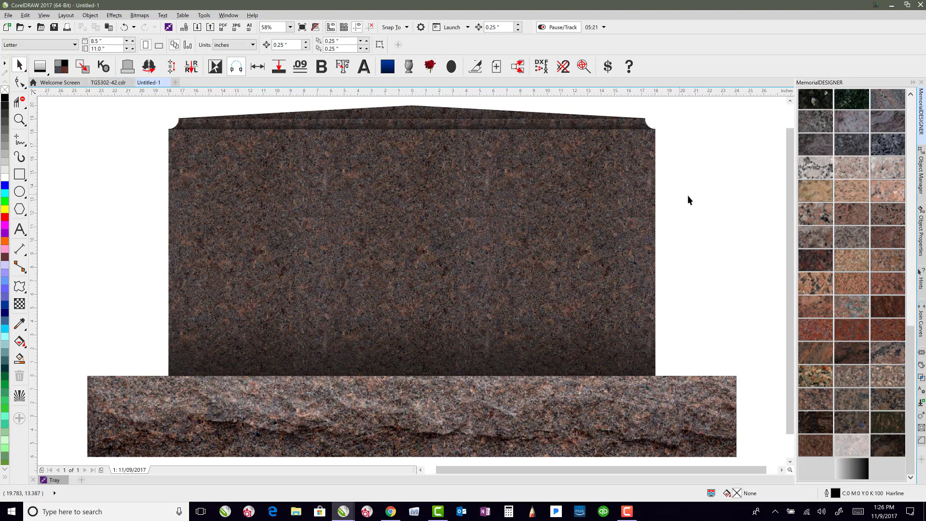
- Move the base down 0.5 in below the die, to a Y position of -3.5 in
click(456, 389)
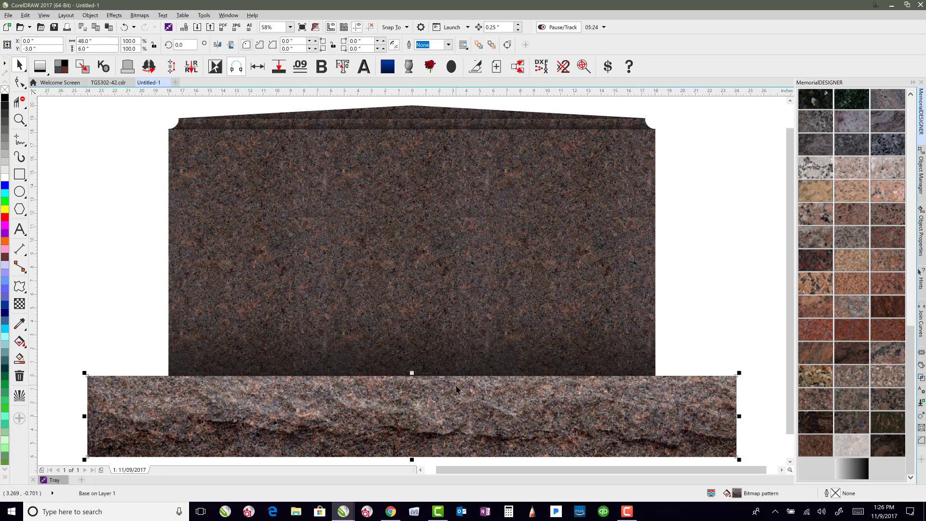
key(Down)
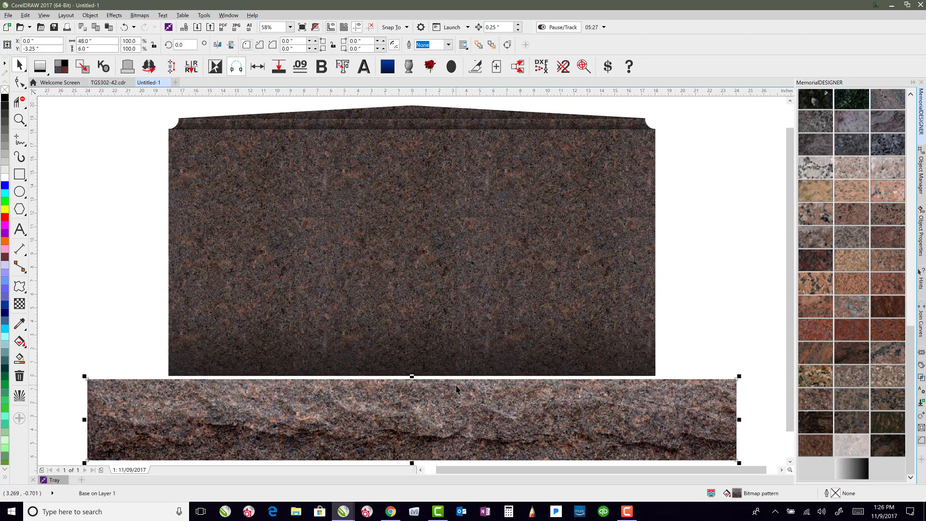
key(Down)
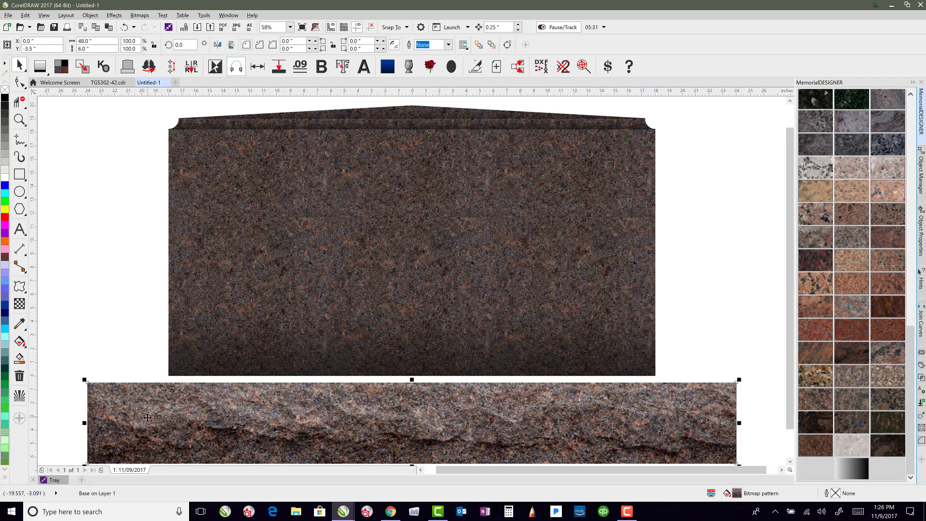
- Add a grey trapezoidal base top, 48 by 1.2 in, above the base and send it behind the die
click(159, 322)
click(139, 370)
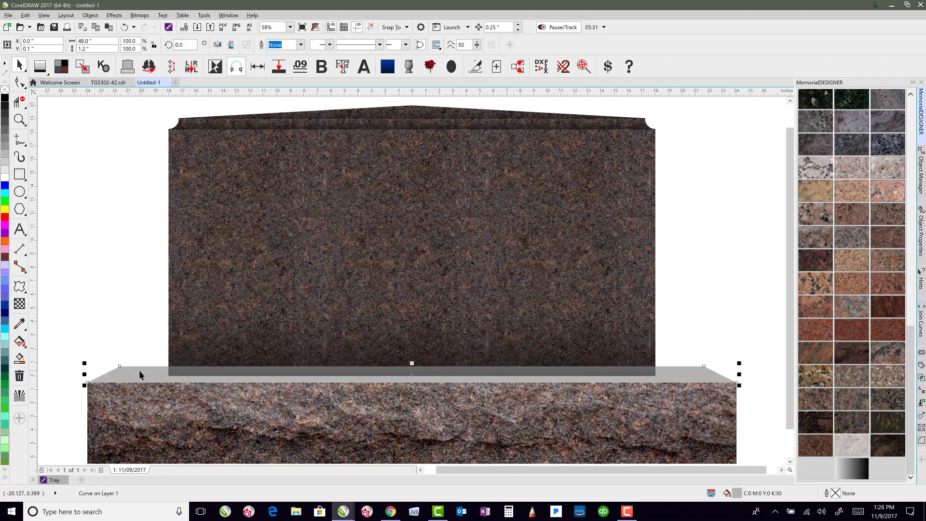
key(ctrl+Page_Down)
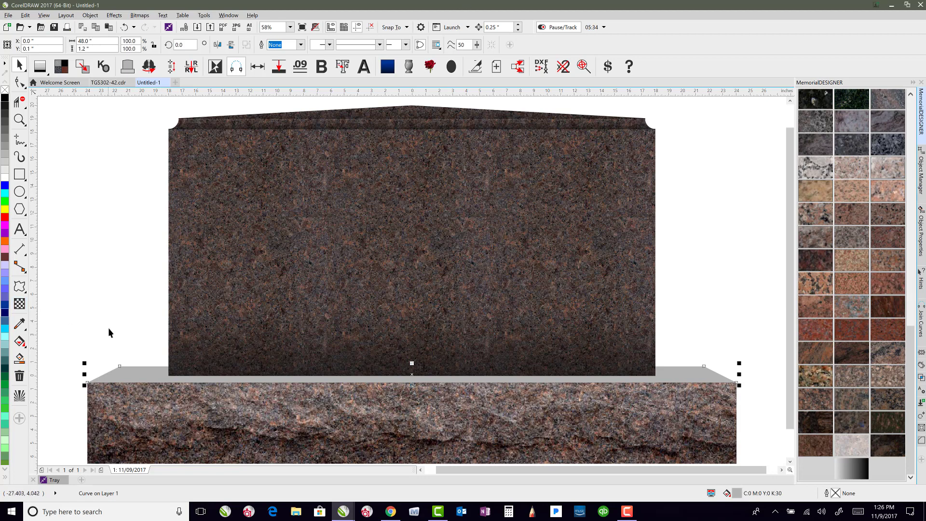
- Fill the trapezoidal base top with the Dakota Mahogany HD granite and fit the whole memorial in view
click(139, 358)
click(143, 376)
click(846, 445)
click(751, 245)
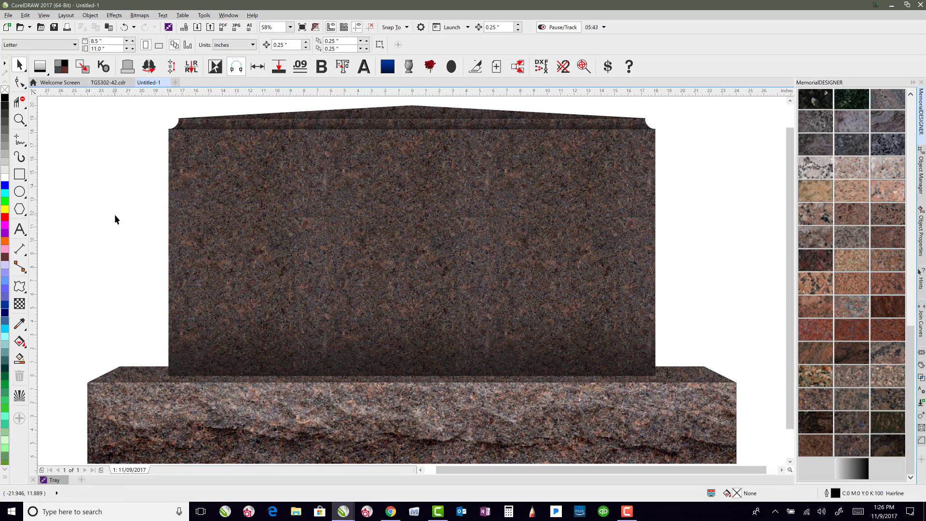
key(F4)
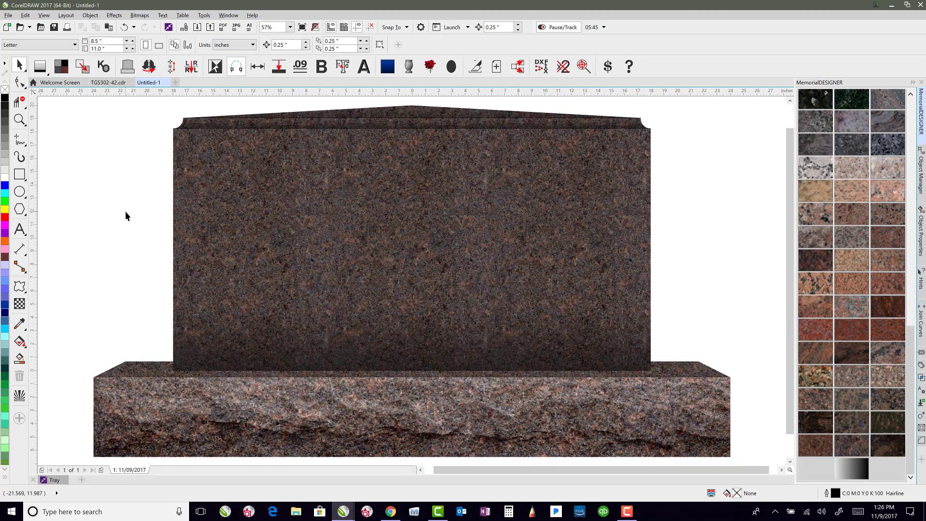